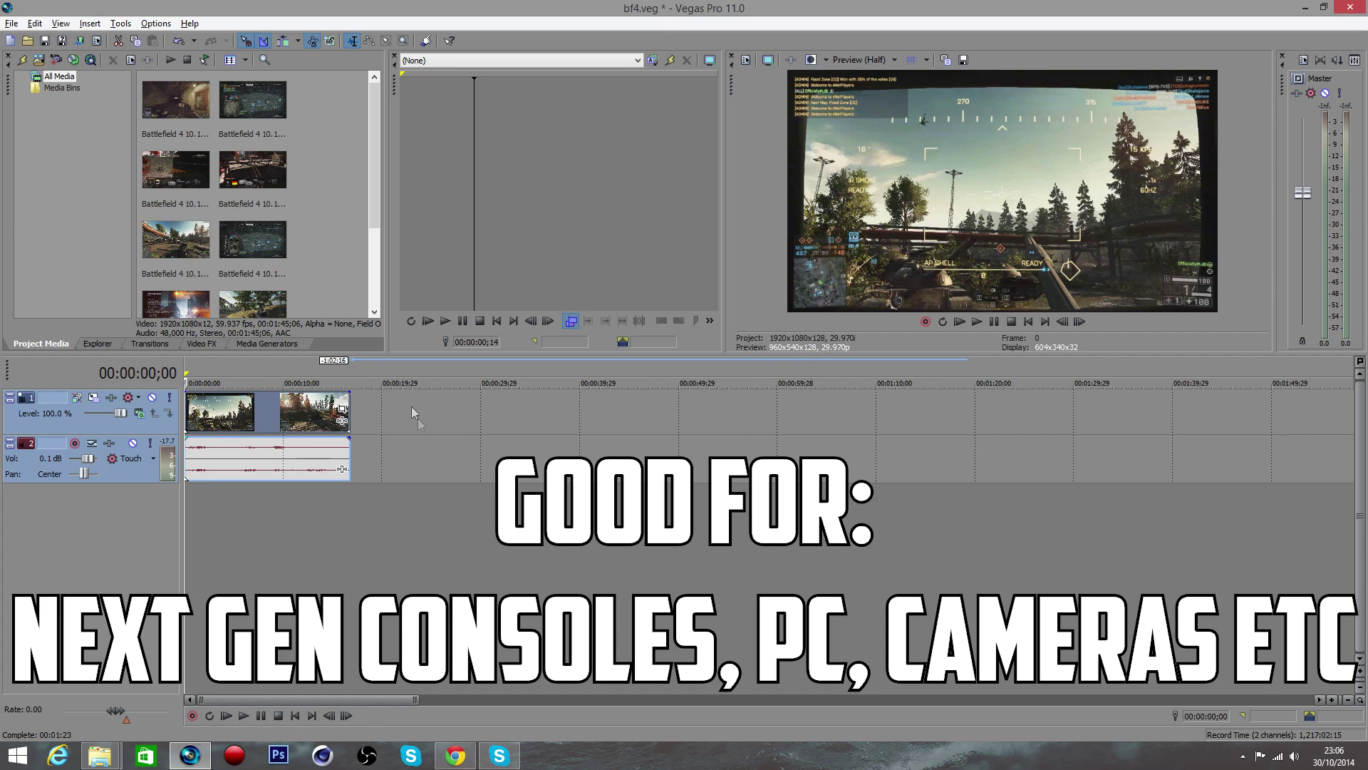
Play the Battlefield 4 clip from the start twice, stopping playback each time
left_click(225, 715)
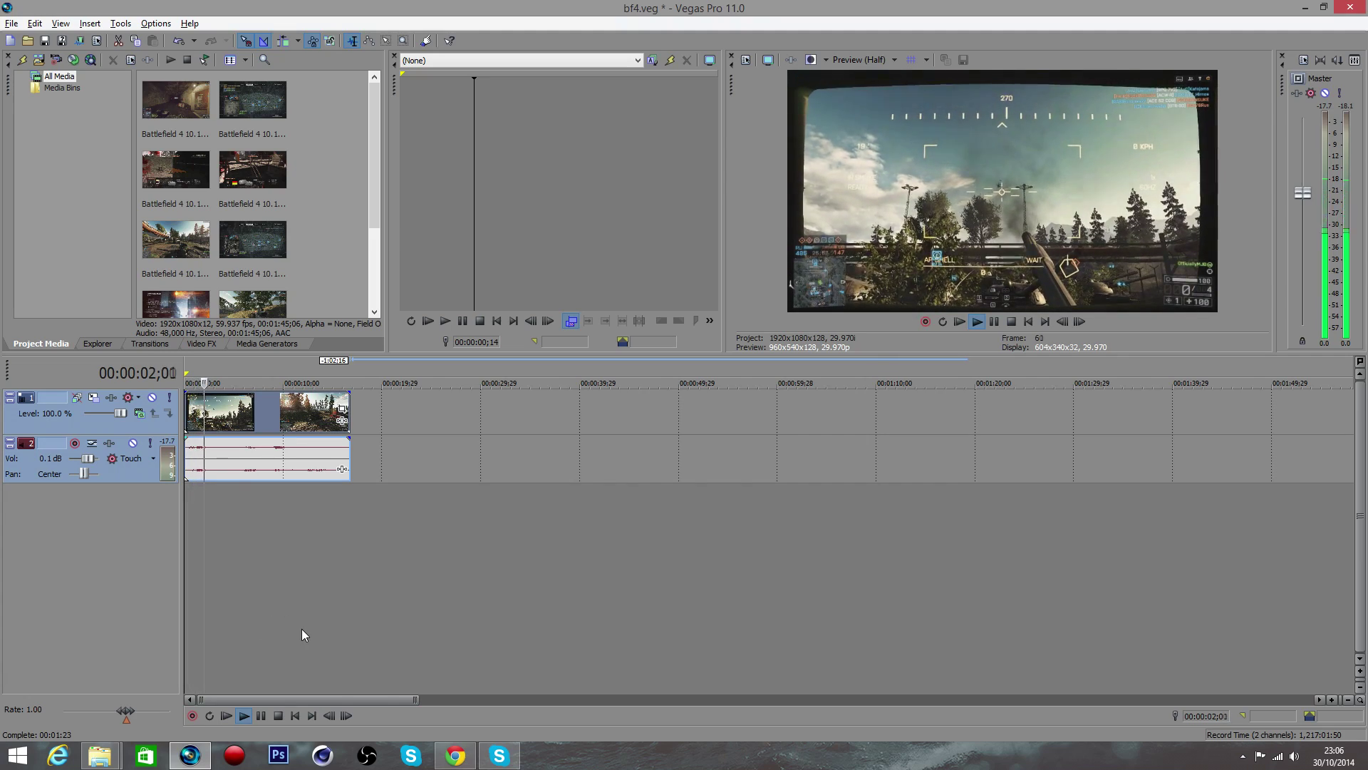
left_click(280, 716)
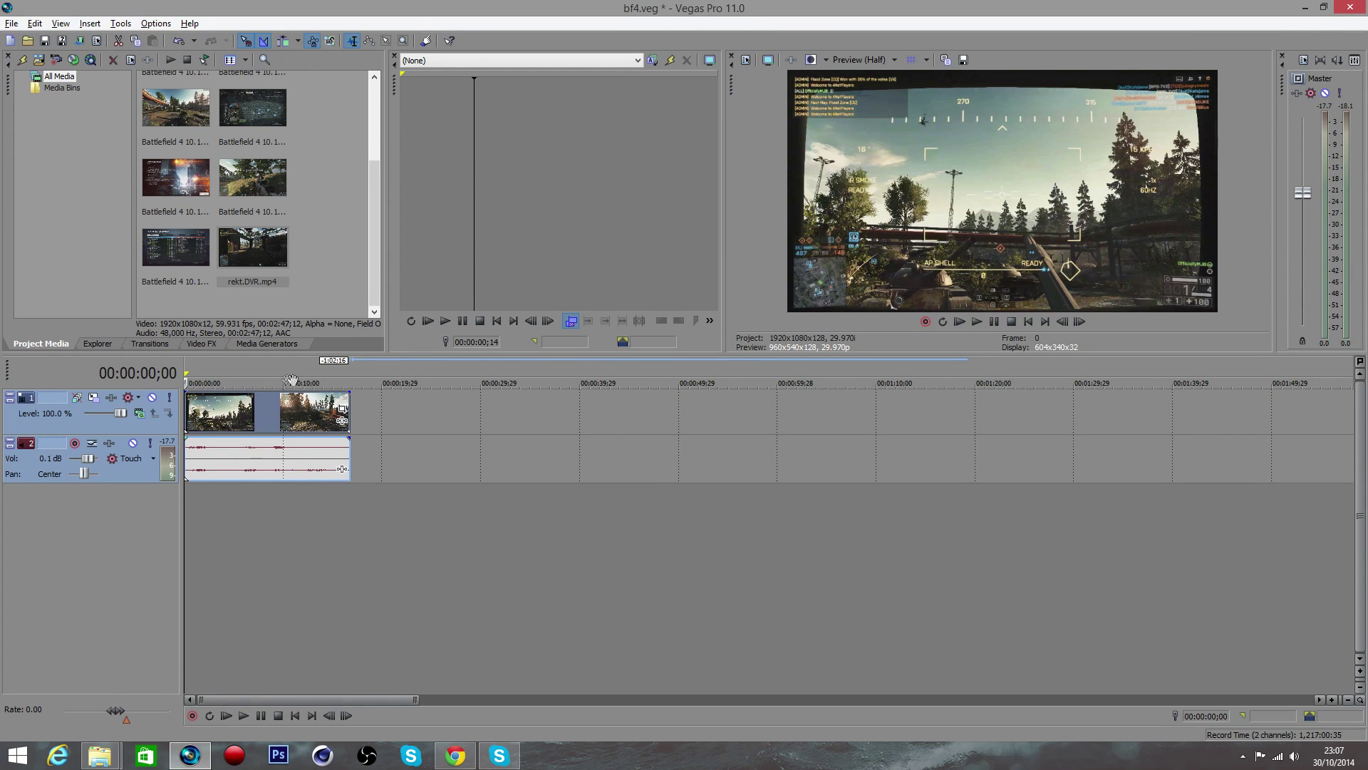
left_click(226, 717)
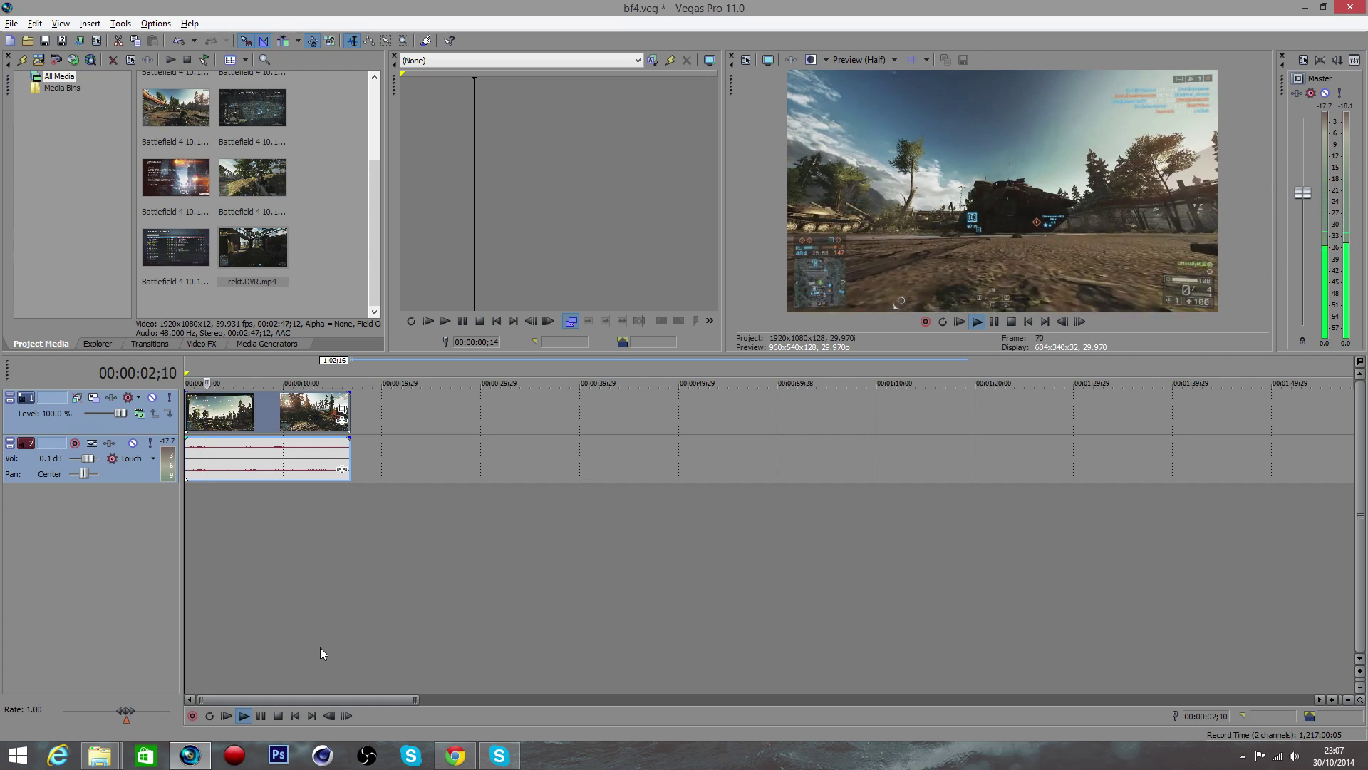
left_click(273, 719)
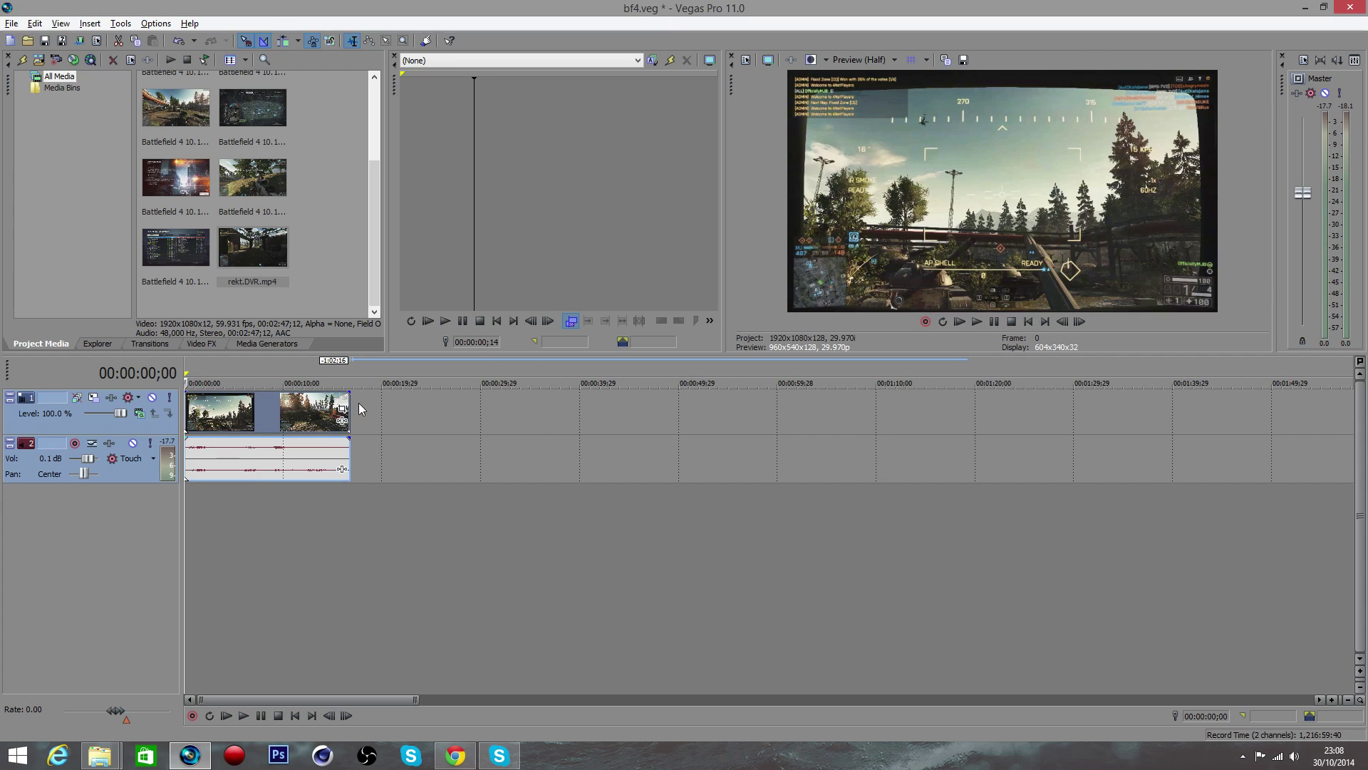
Open Project Video Properties and choose the HD 1080-60i (1920x1080, 29.970 fps) template
left_click(747, 60)
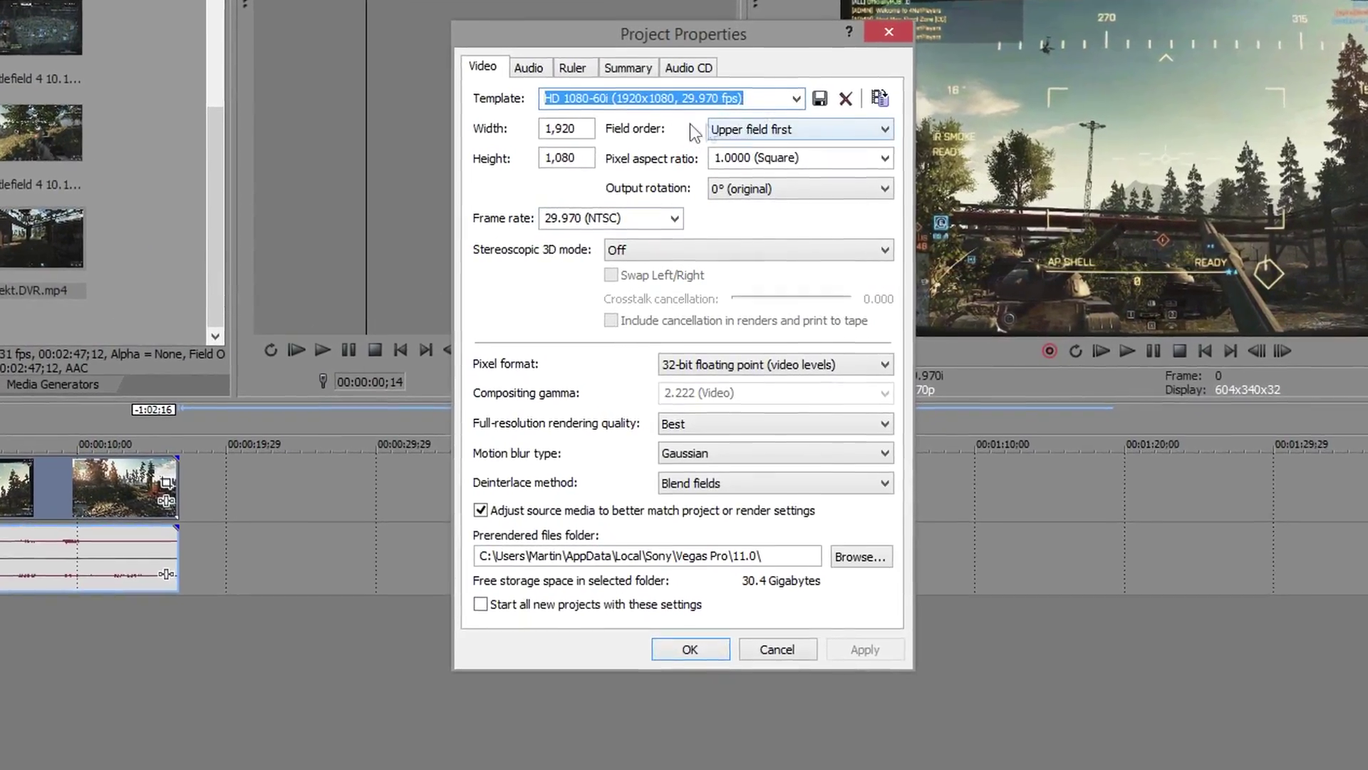
left_click(796, 98)
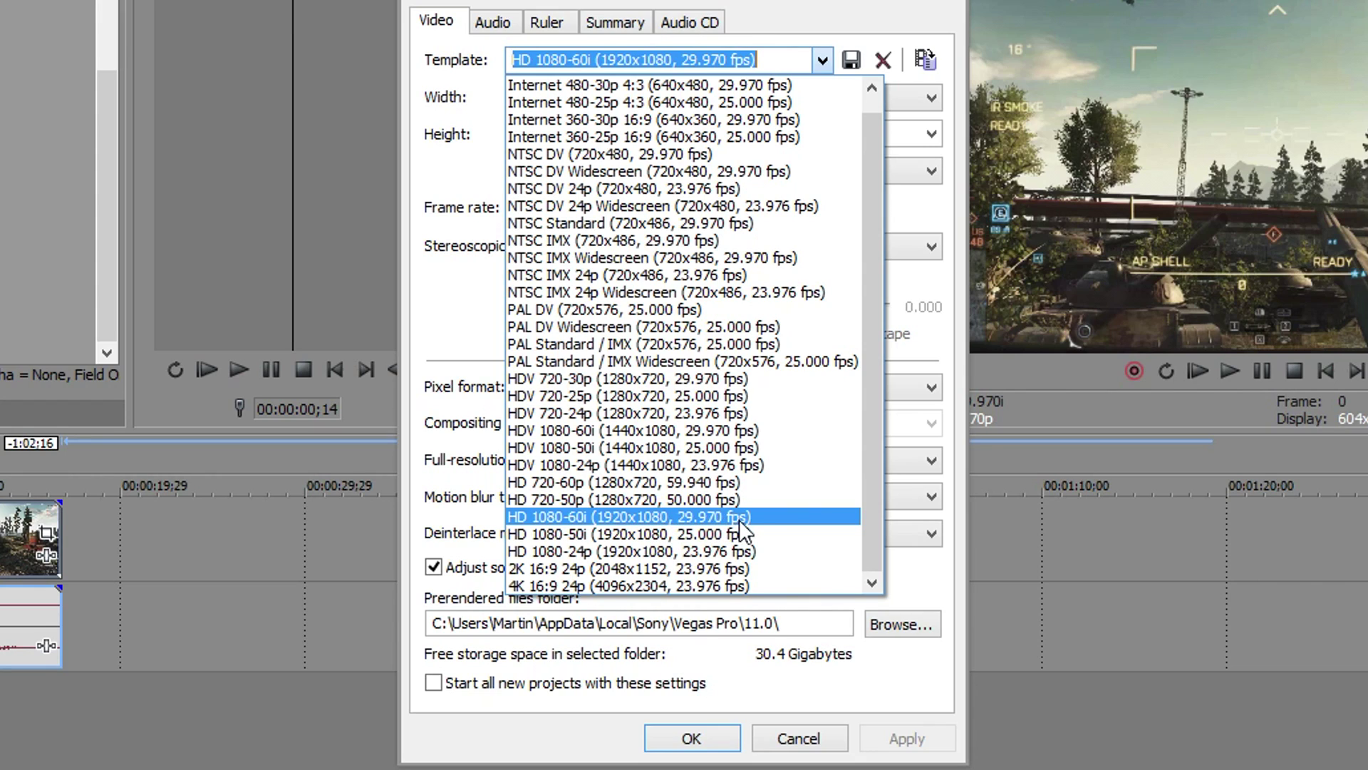
left_click(763, 515)
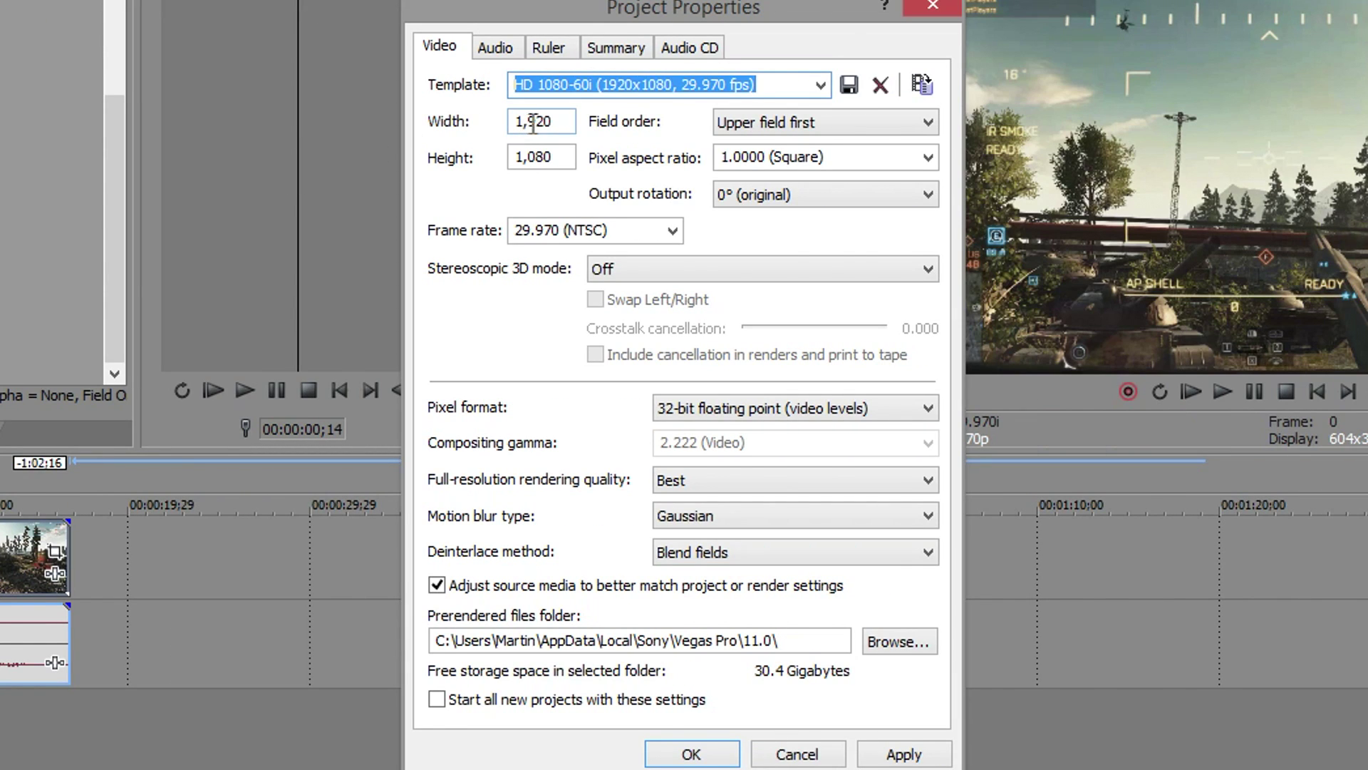
Set progressive field order, 59.940 fps, 32-bit floating point pixels and Best quality, then apply
left_click(757, 121)
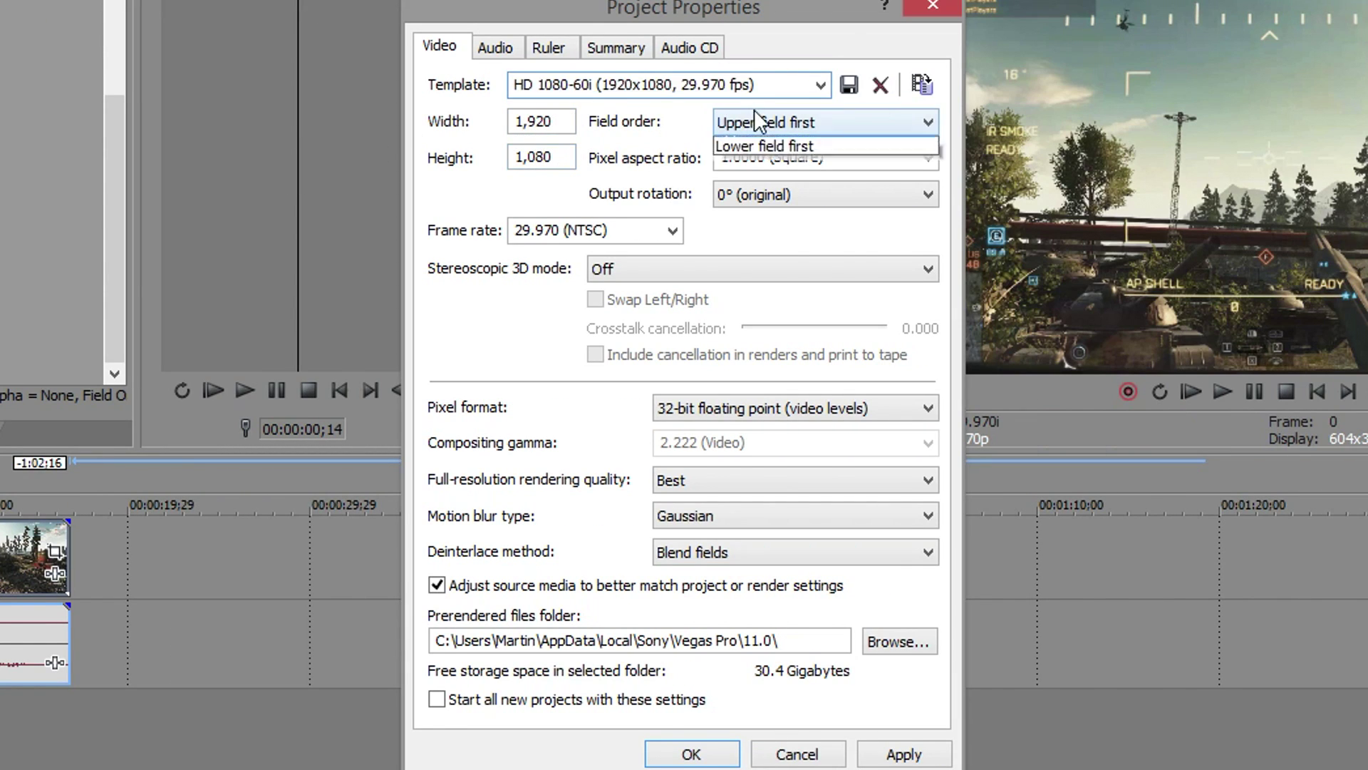
left_click(792, 150)
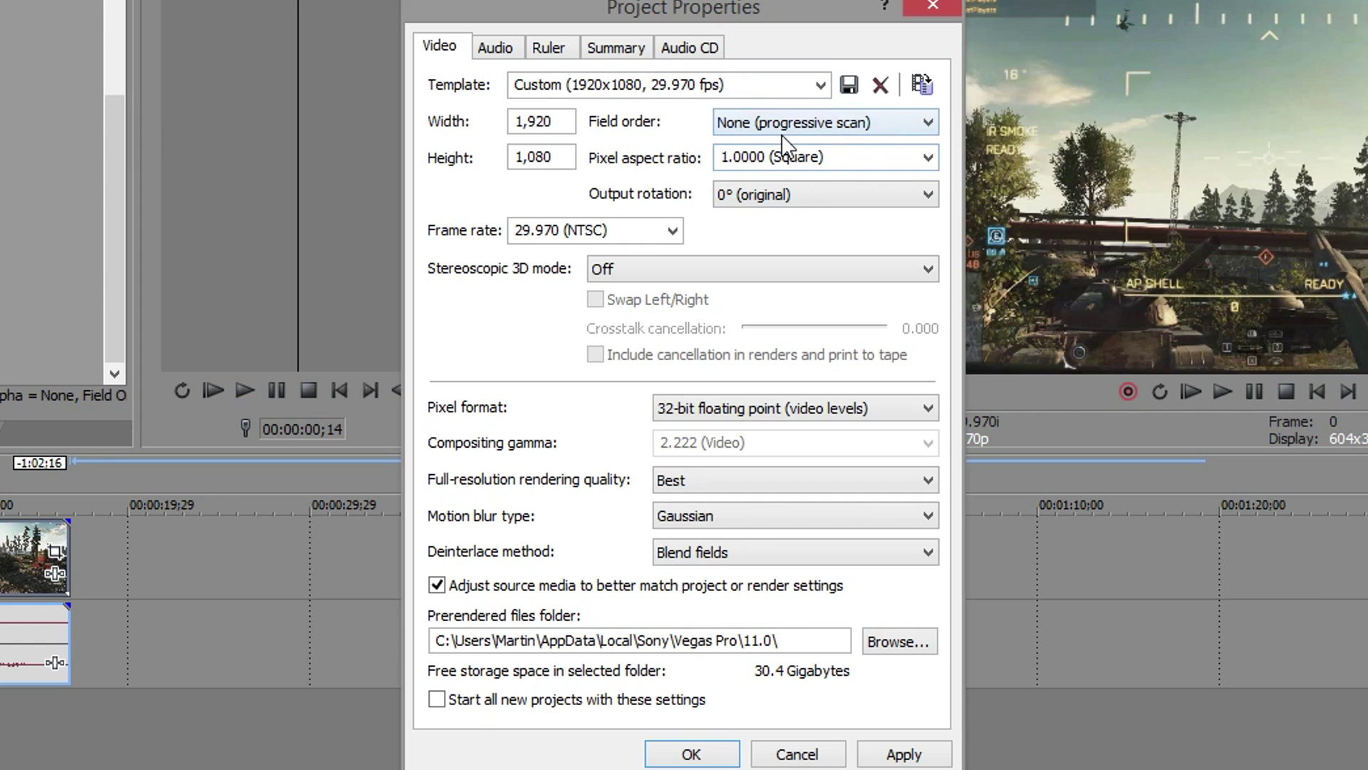
left_click(672, 230)
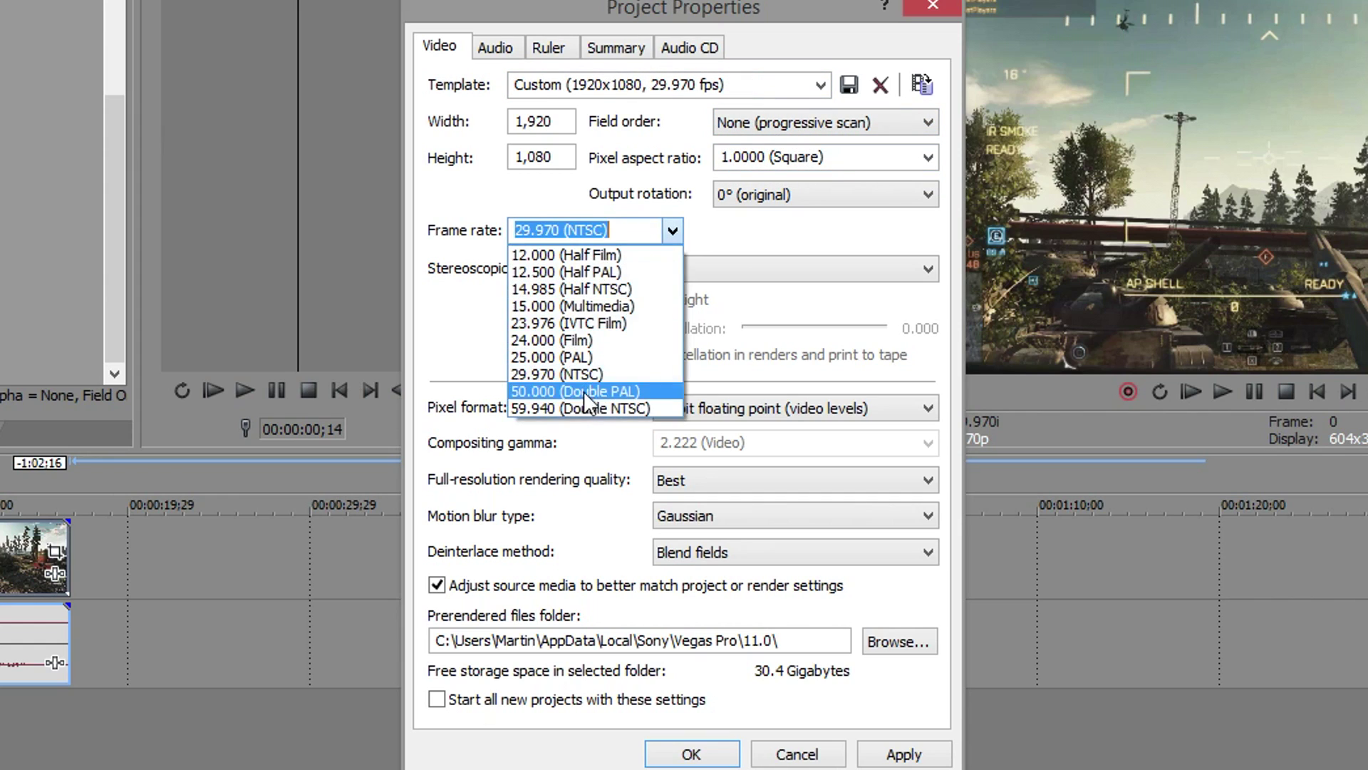
left_click(542, 408)
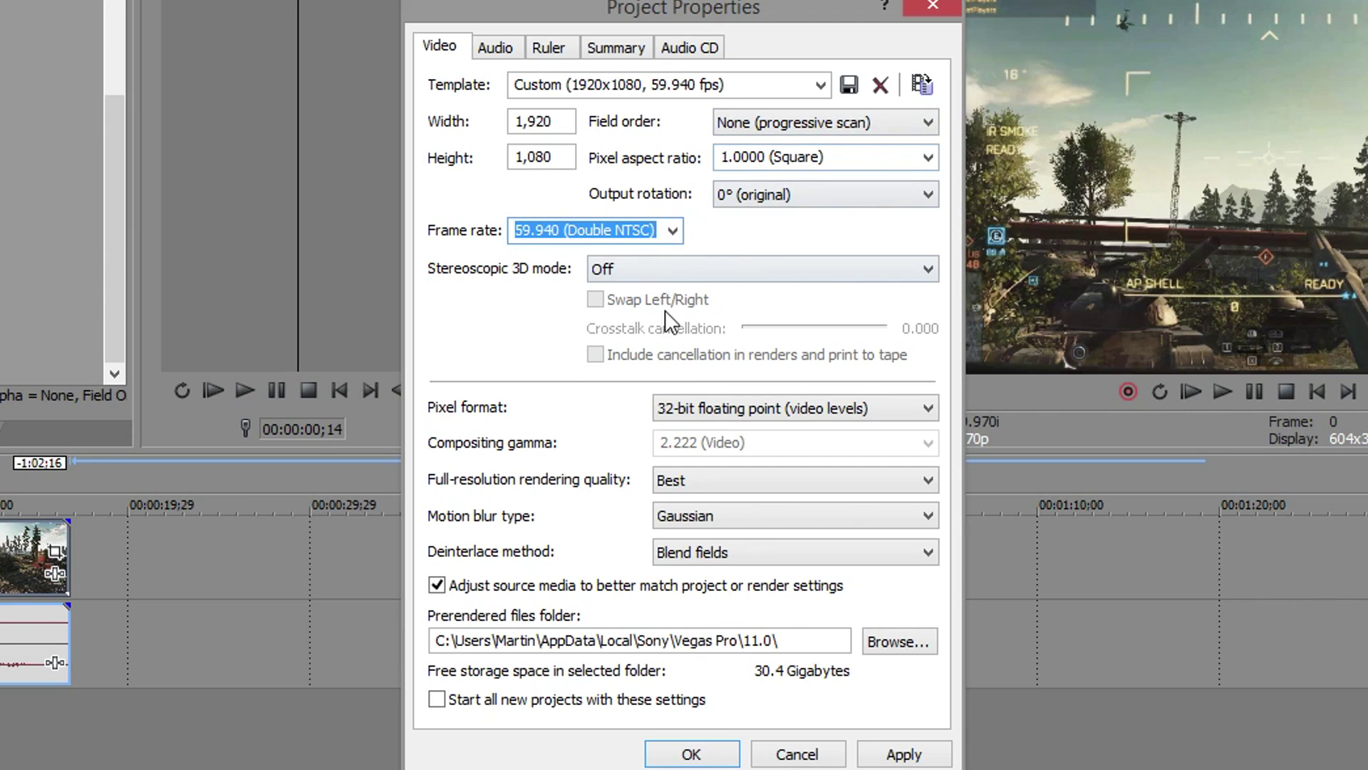
left_click(695, 400)
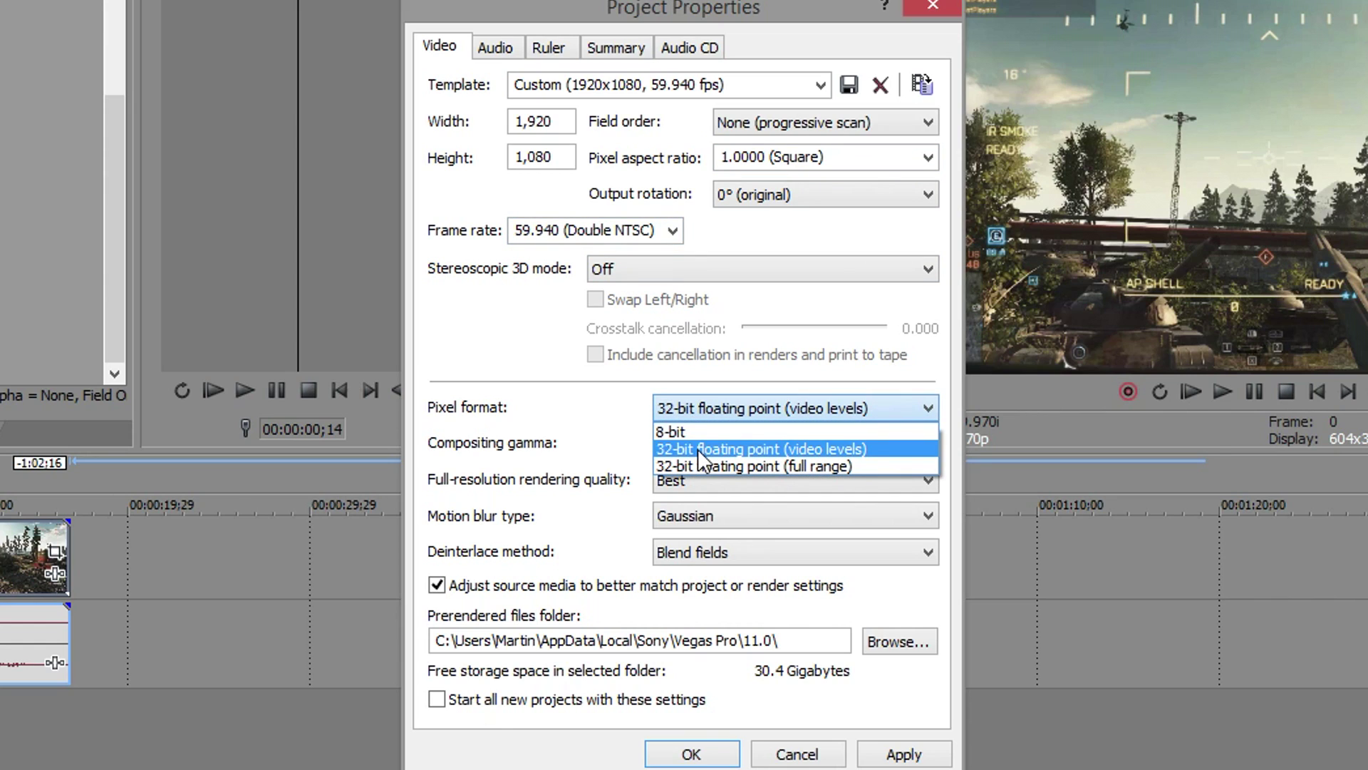
left_click(698, 447)
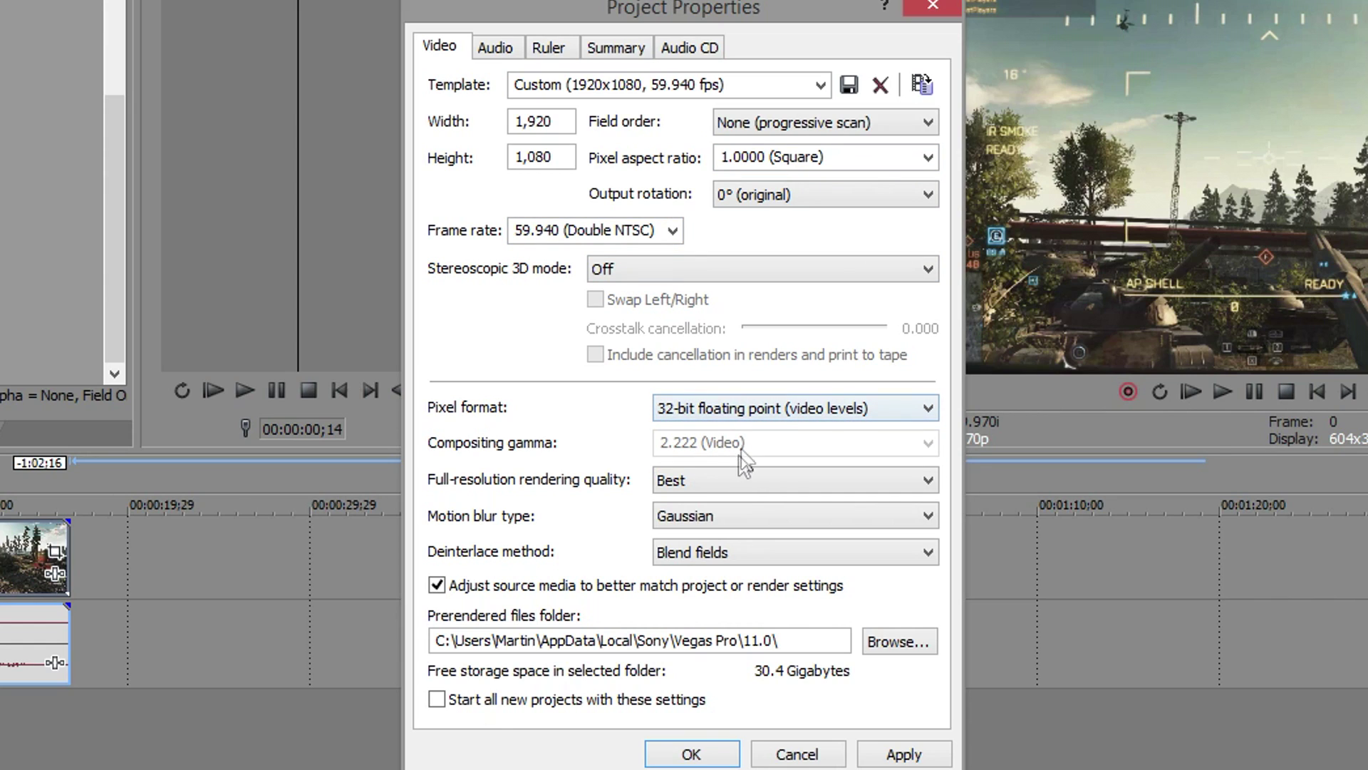
left_click(704, 486)
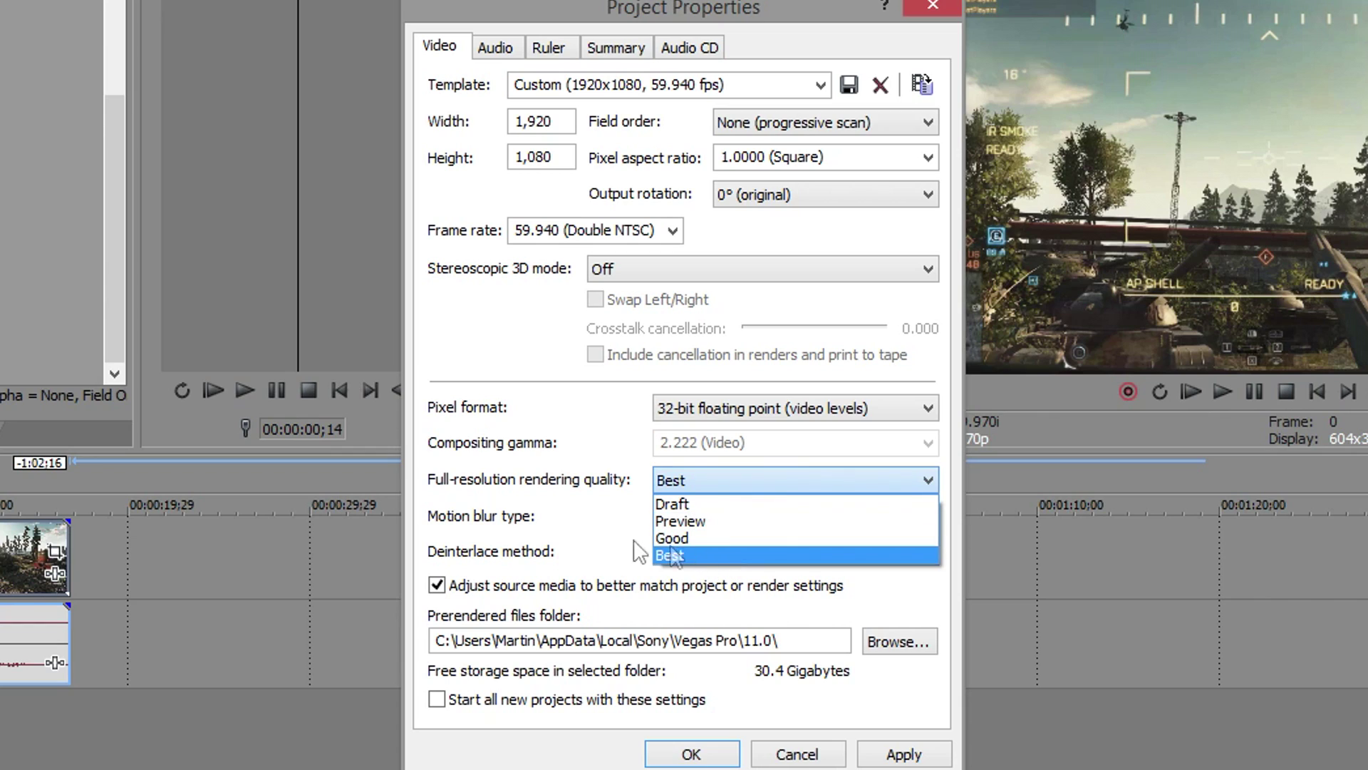
left_click(597, 491)
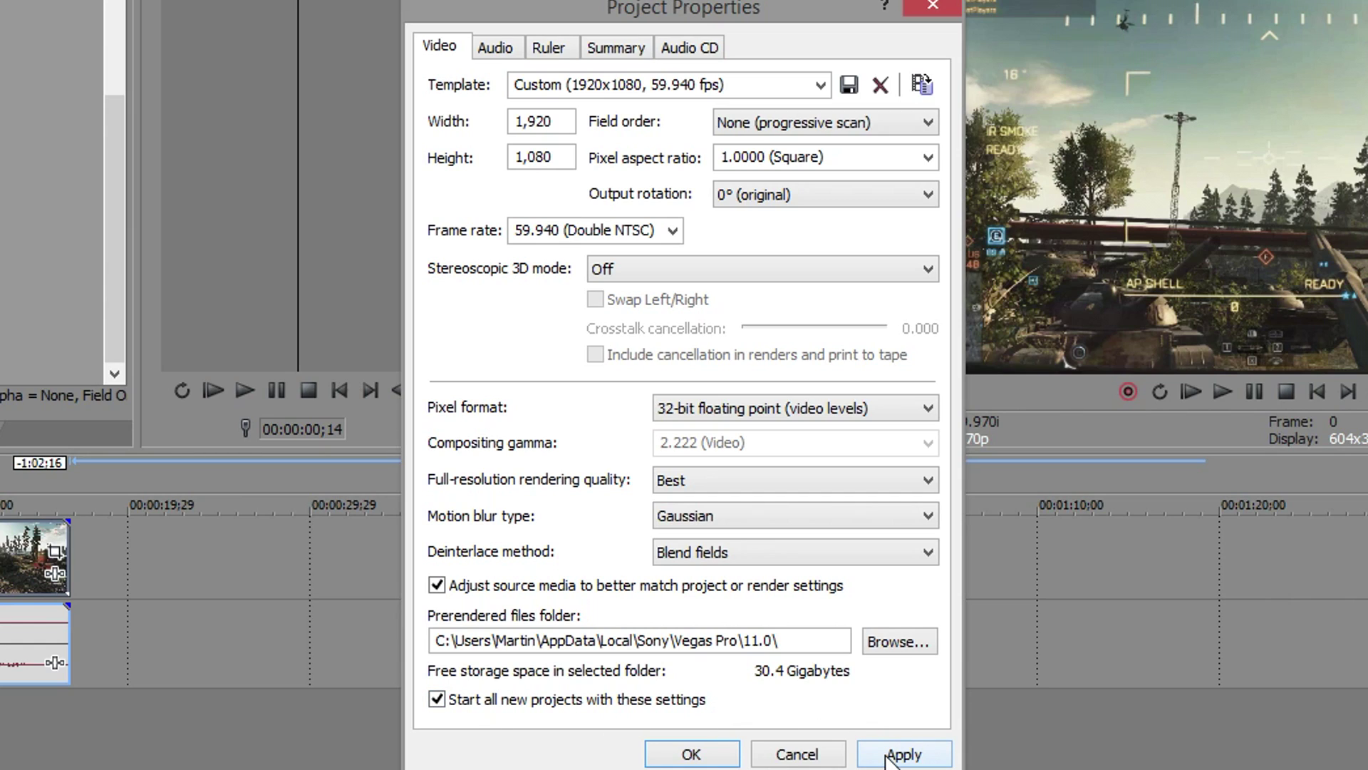
left_click(885, 759)
left_click(695, 757)
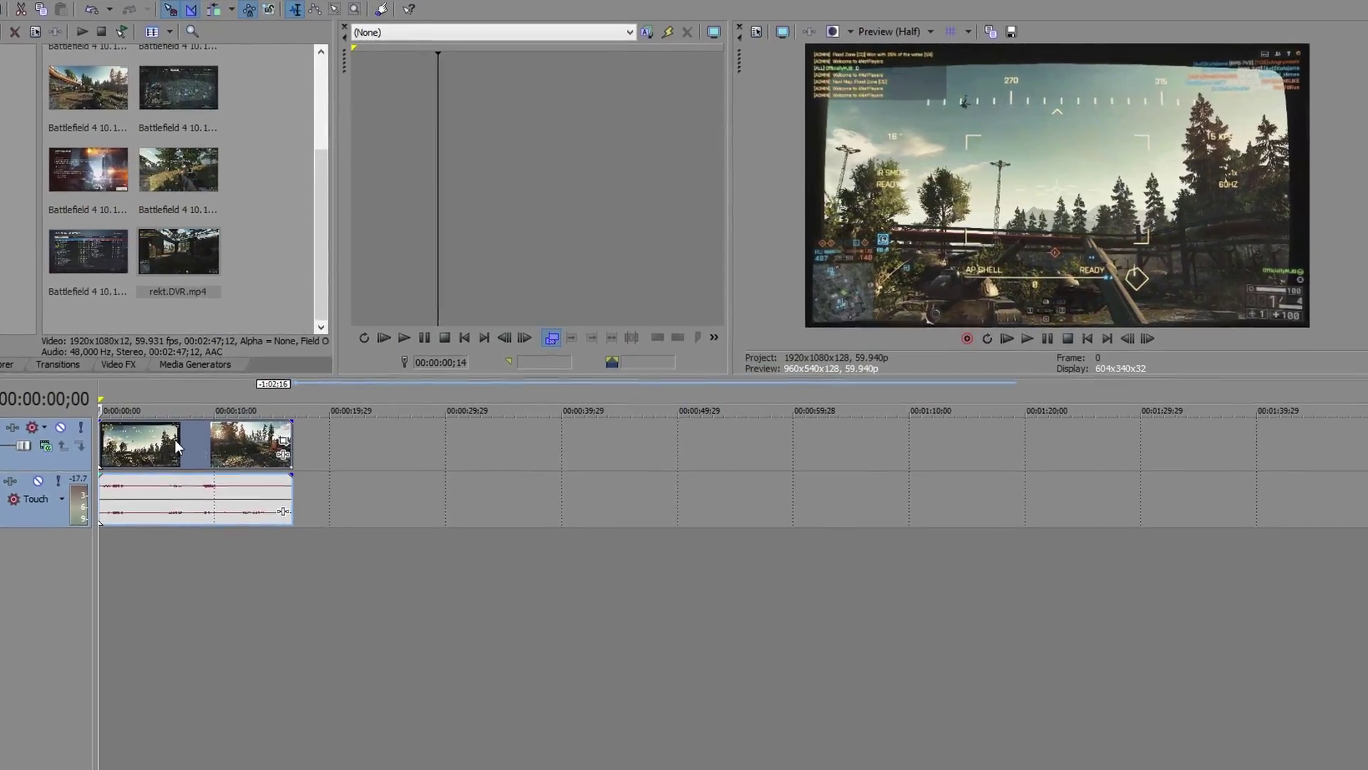
Check the rekt.DVR clip's properties to confirm resampling is disabled
right_click(205, 440)
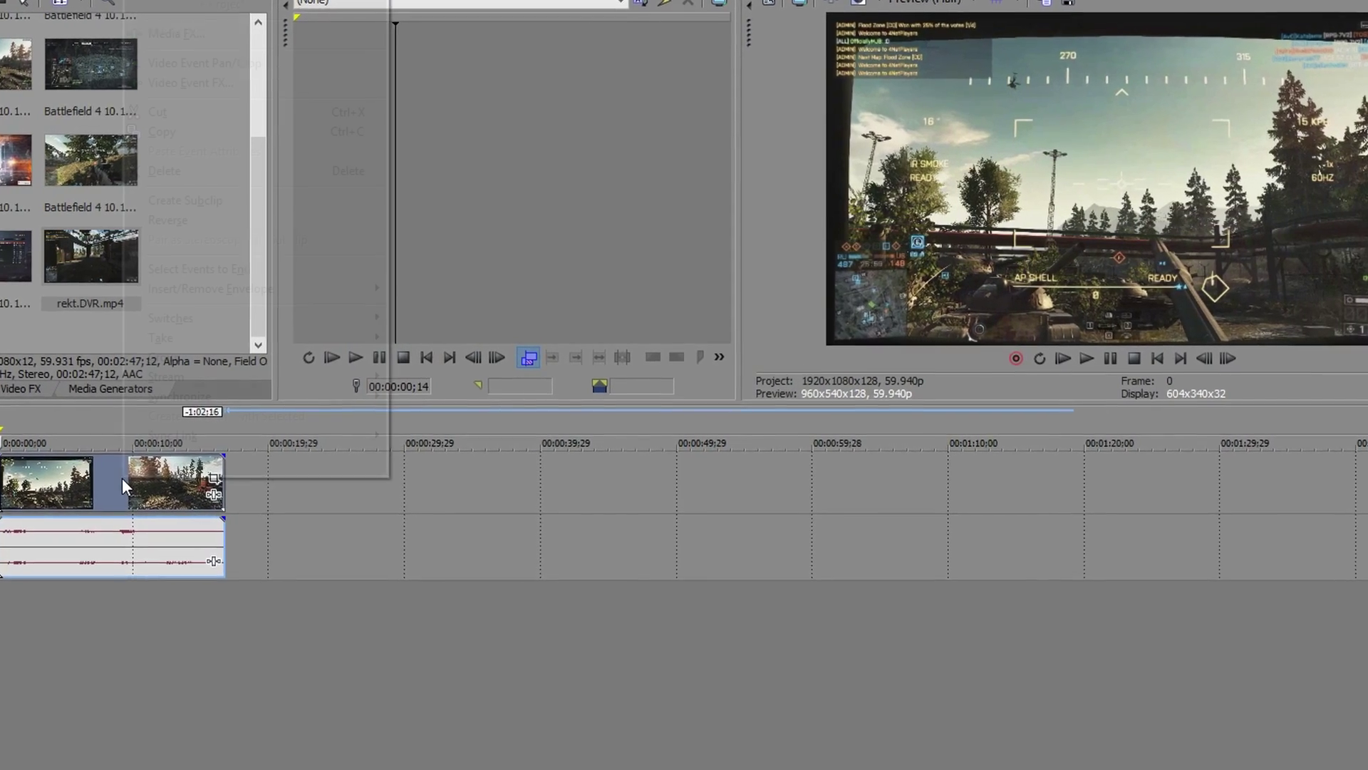
left_click(157, 456)
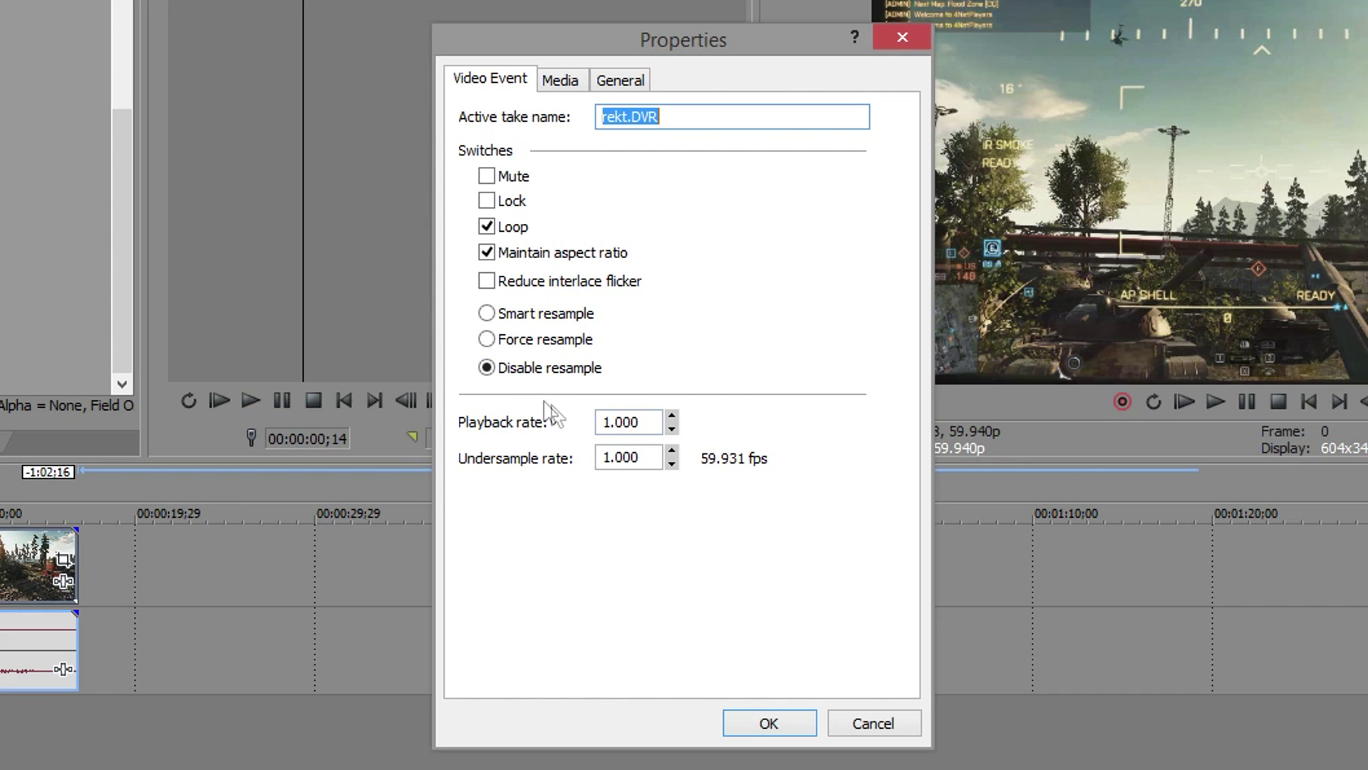
left_click(769, 723)
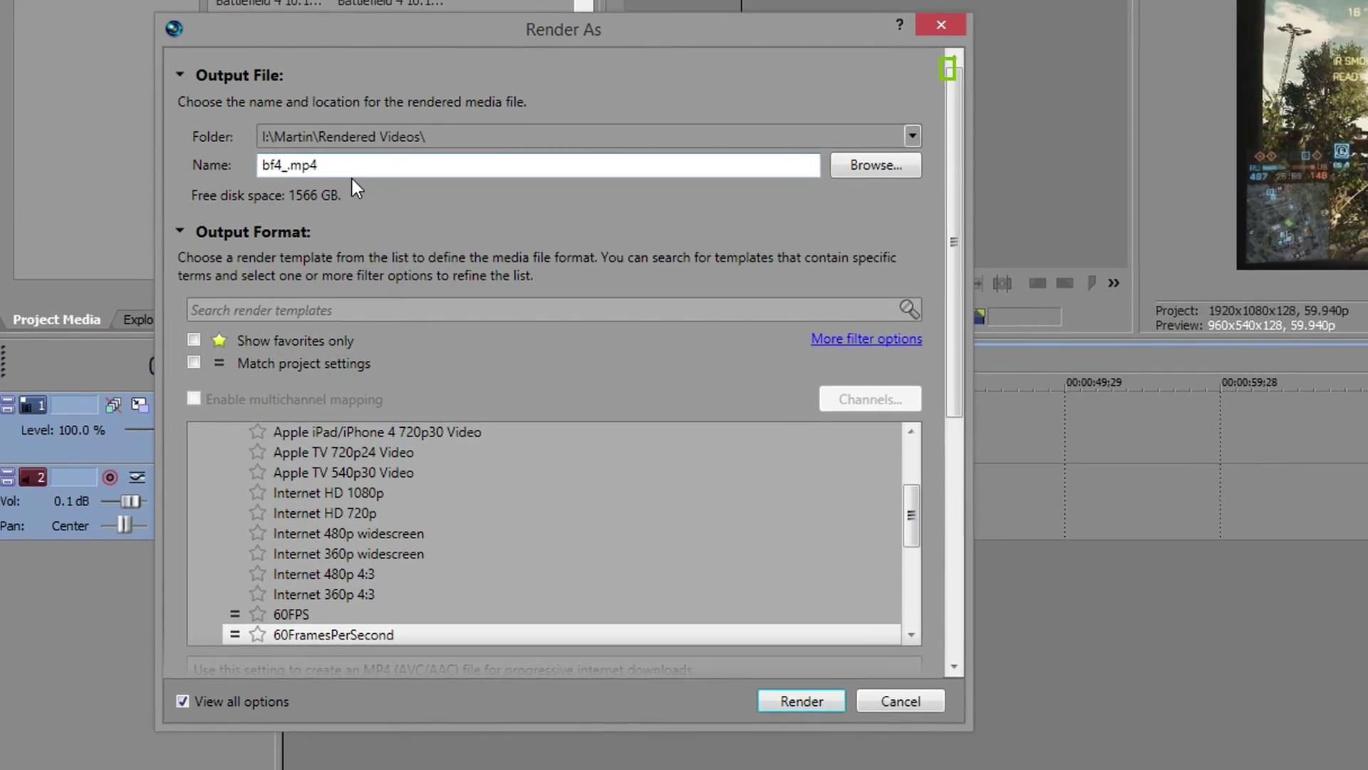
Name the output bf4_60.mp4, choose MainConcept AVC/AAC Internet HD 1080p, and open Customize Template
type("60")
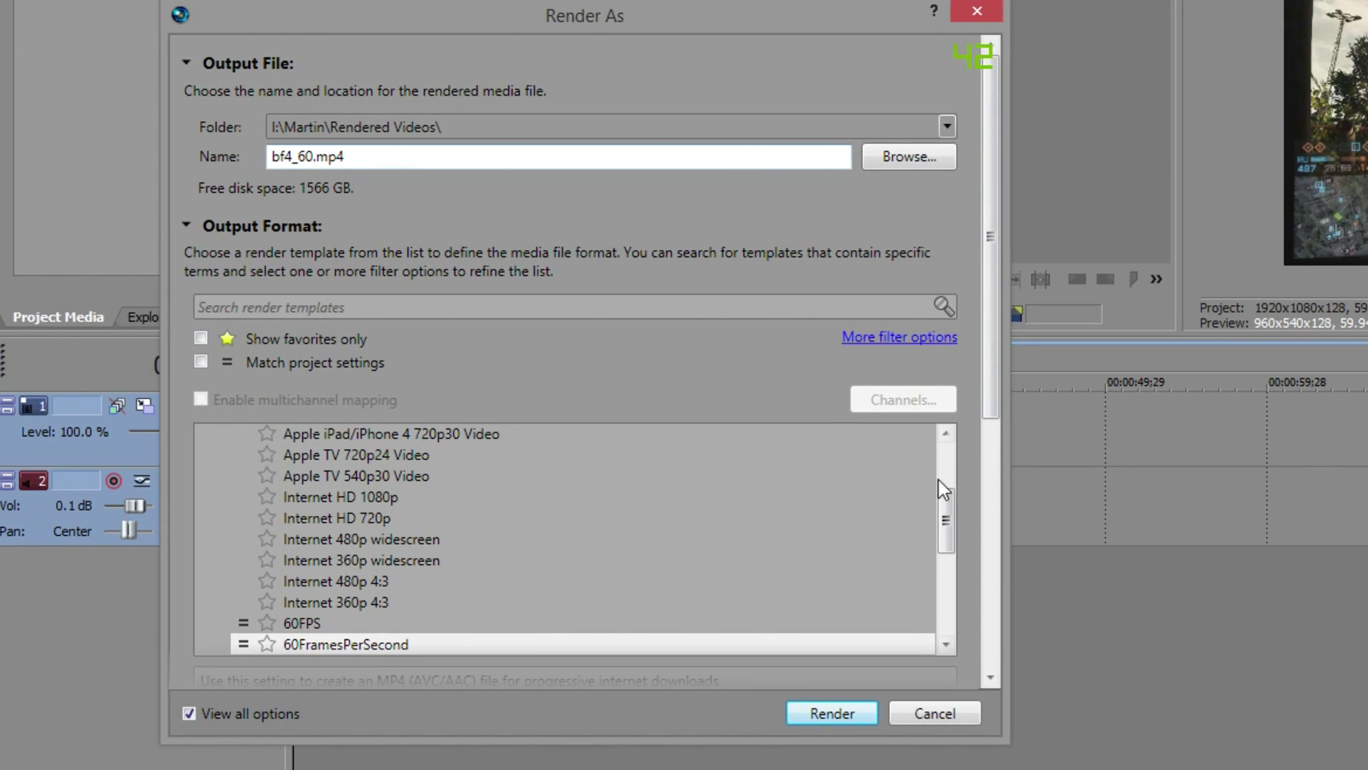
left_click_drag(949, 503, 949, 473)
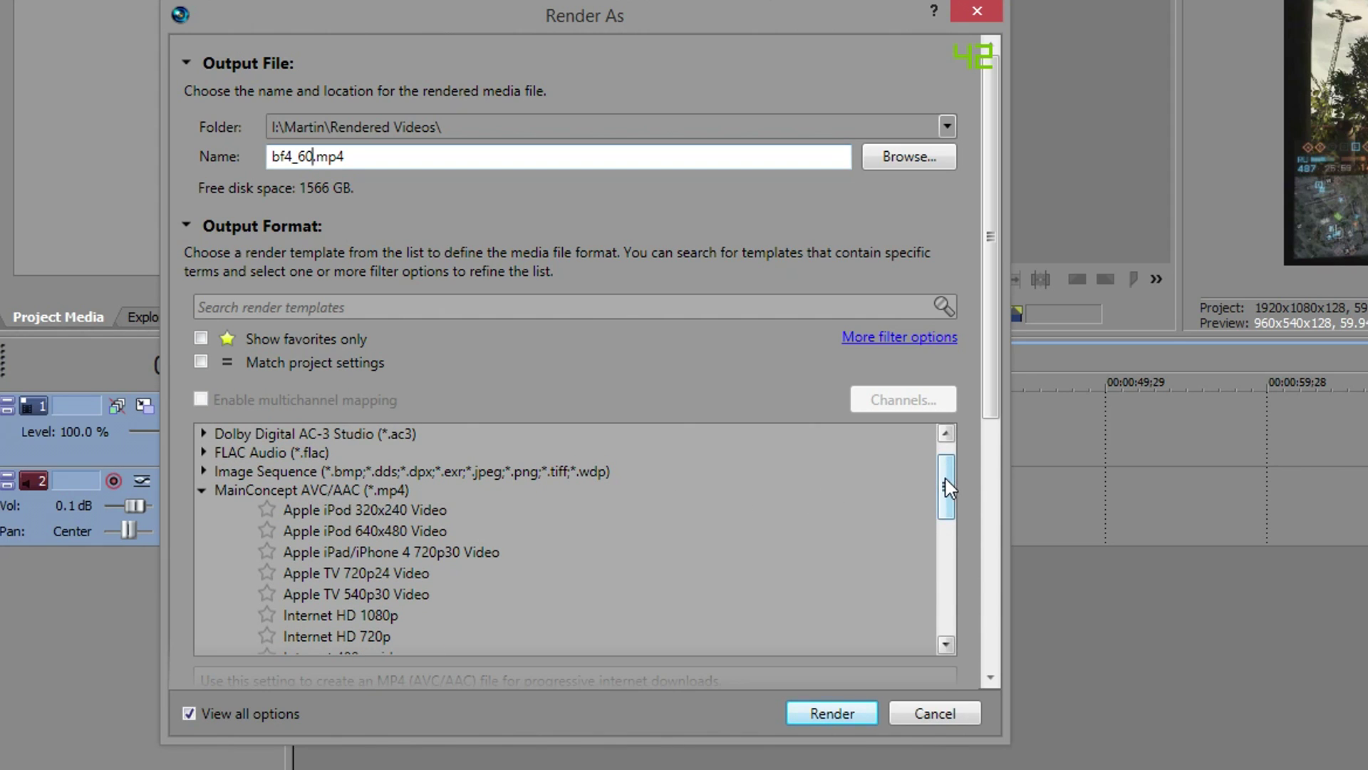
left_click_drag(945, 475, 964, 528)
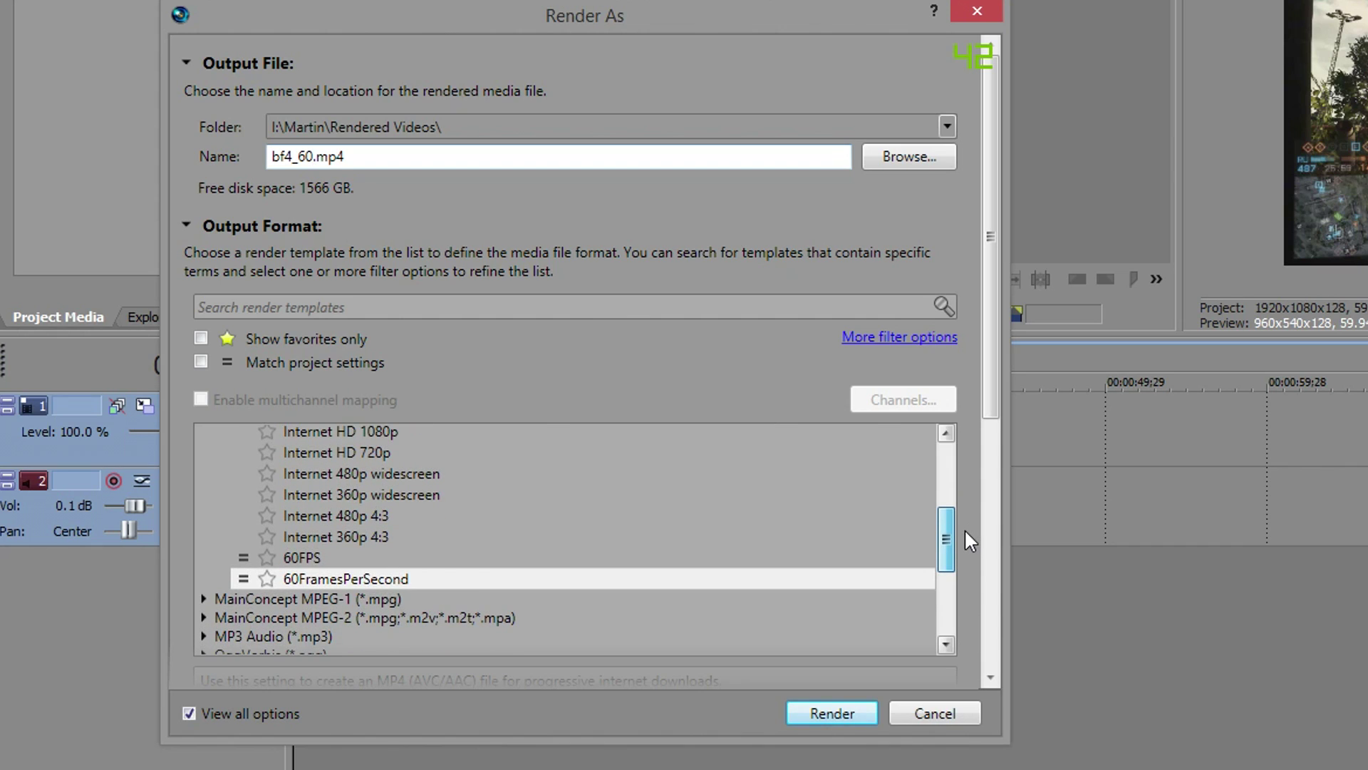
left_click(391, 436)
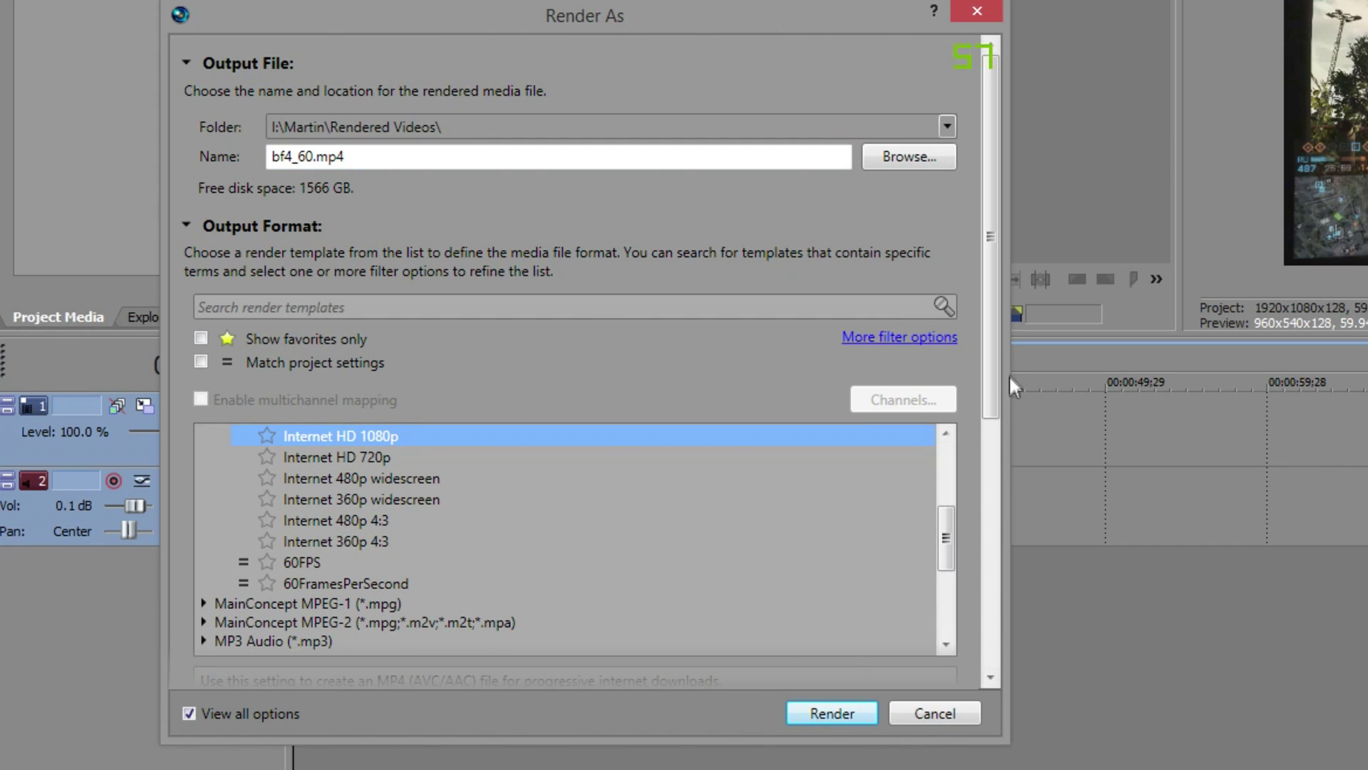
left_click_drag(994, 362, 989, 471)
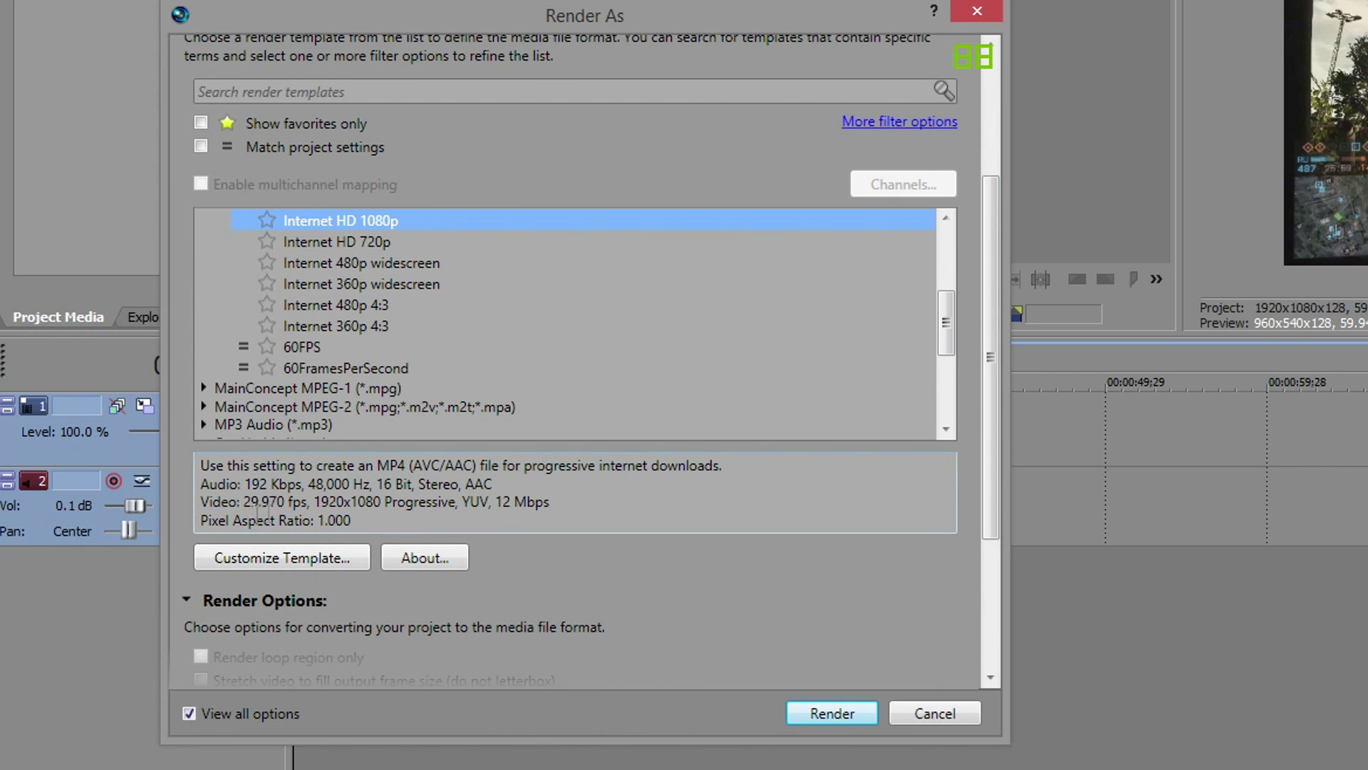
left_click(303, 555)
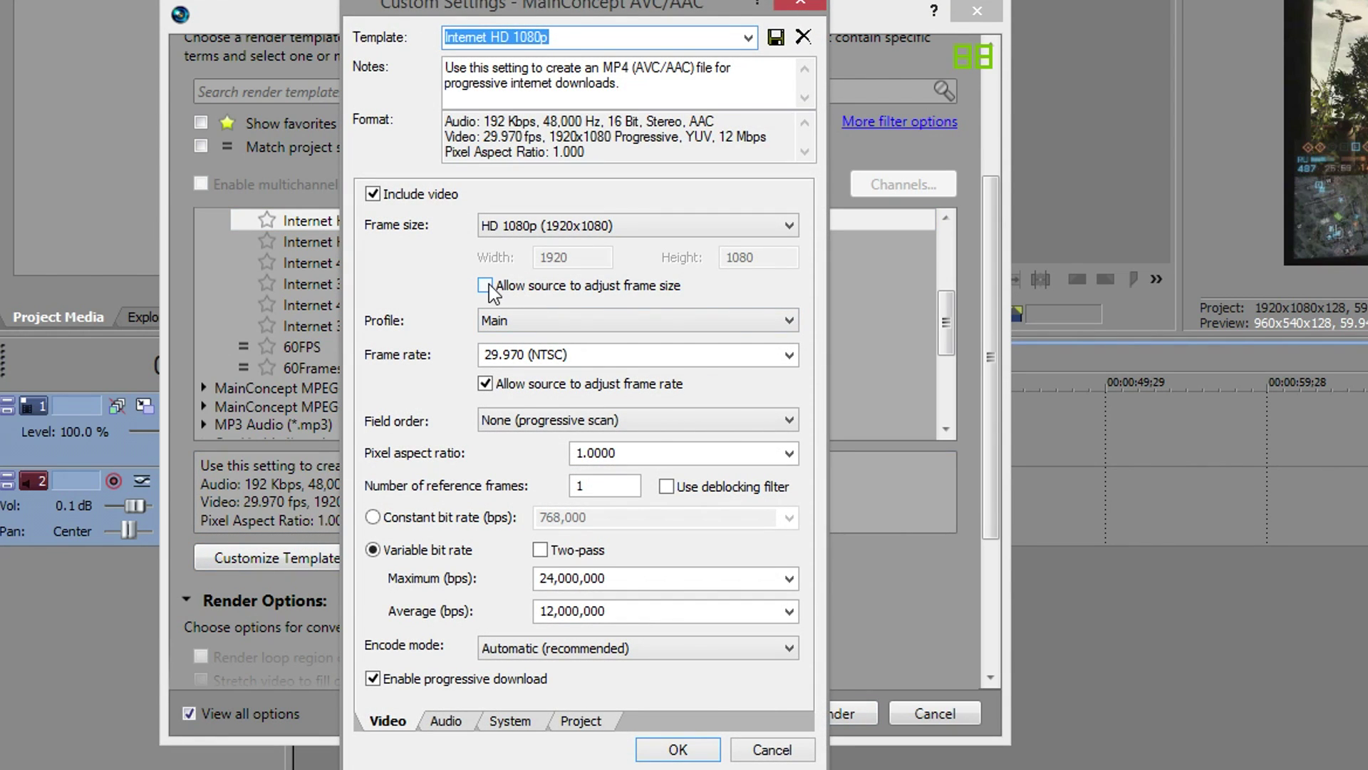
Set the render frame rate to 59.94 fps with progressive field order
left_click(484, 384)
left_click(789, 362)
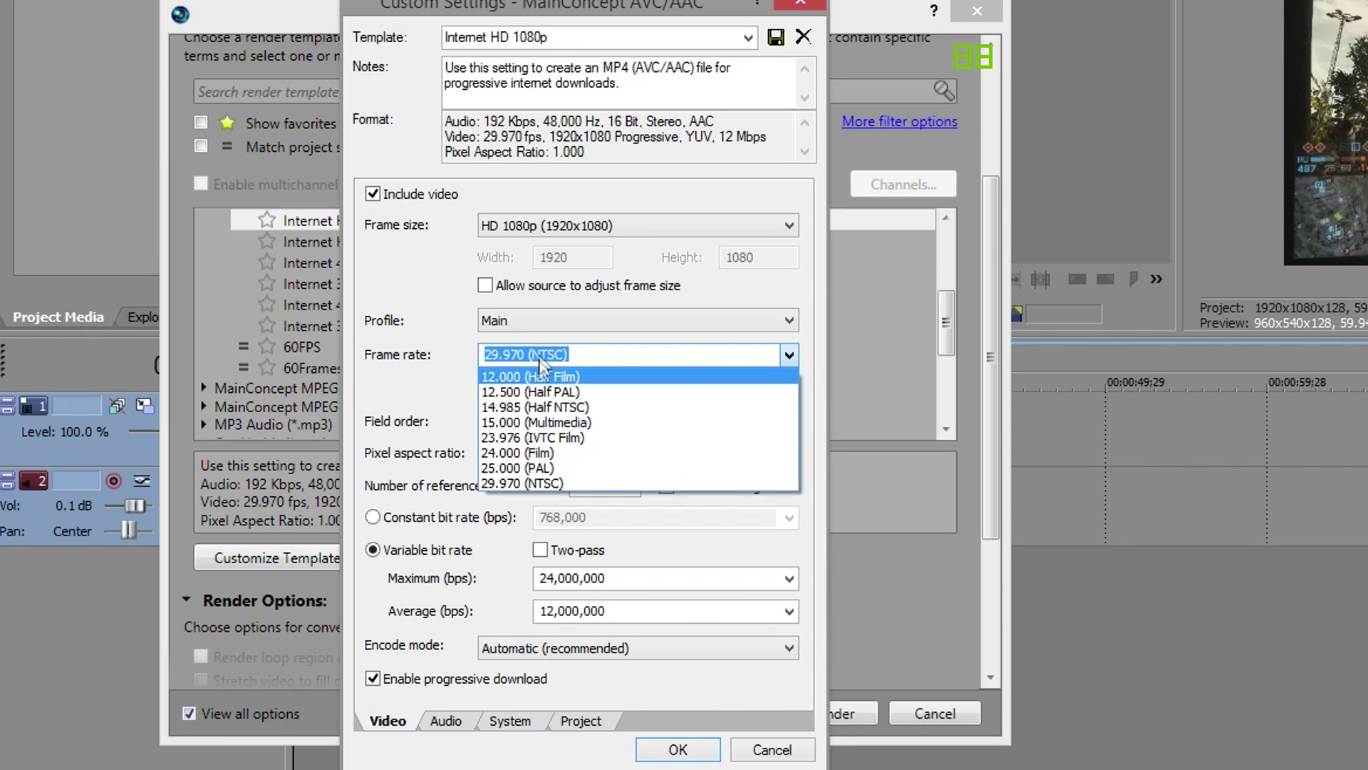
left_click(530, 360)
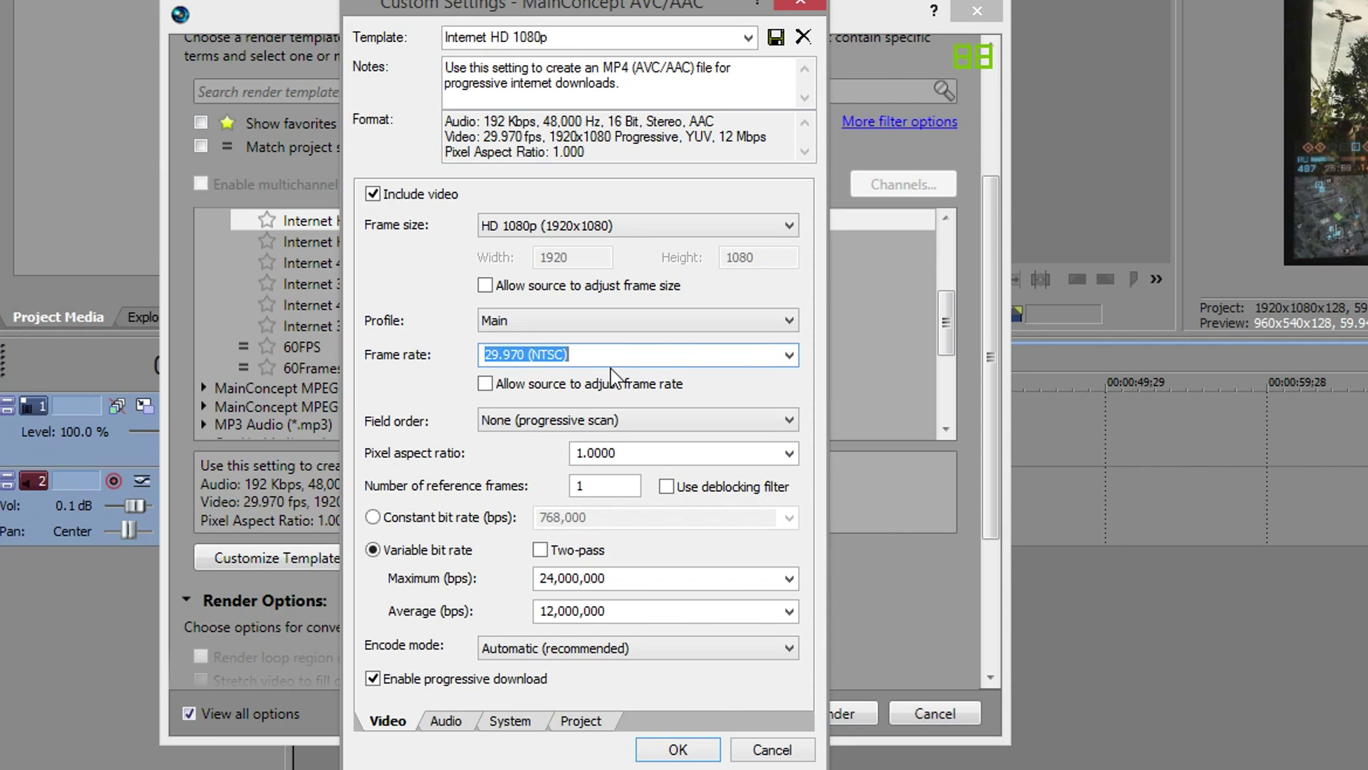
type("59.94")
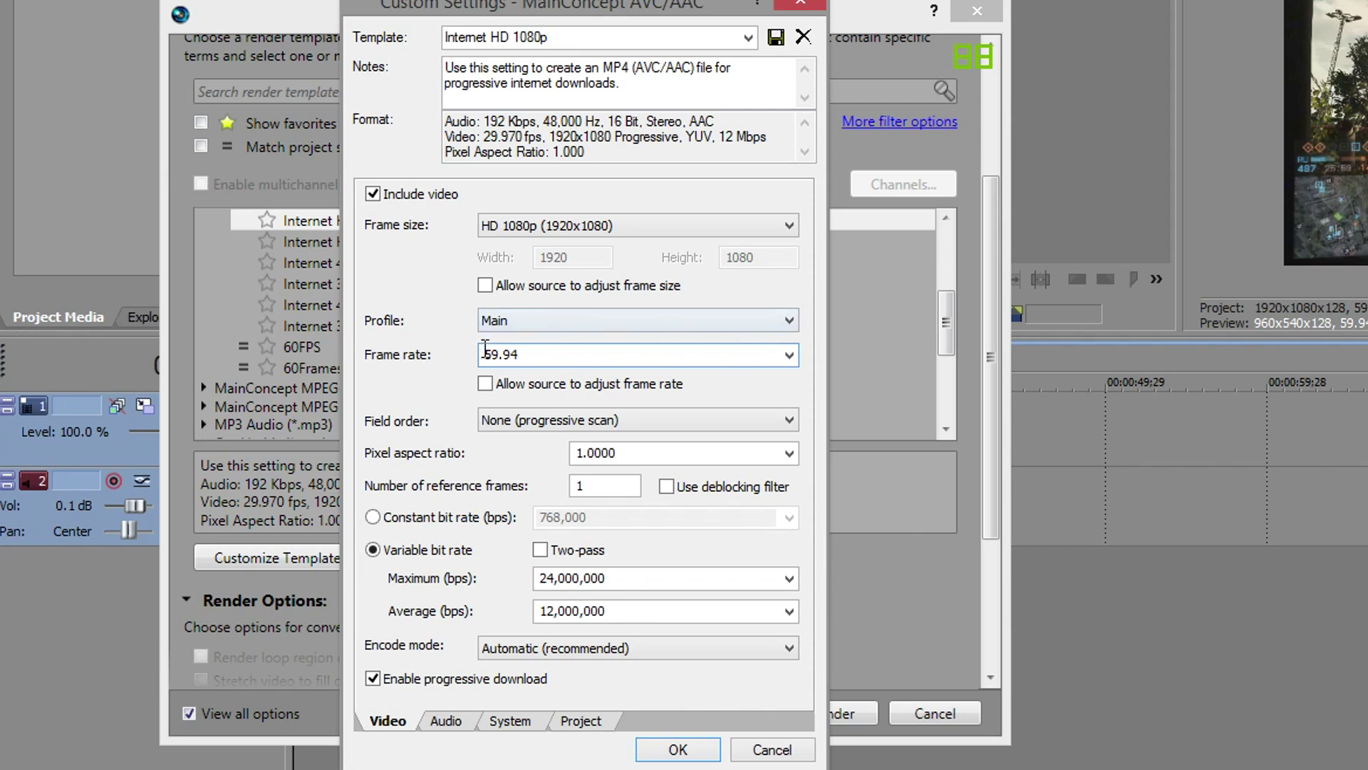
left_click(590, 420)
left_click(581, 443)
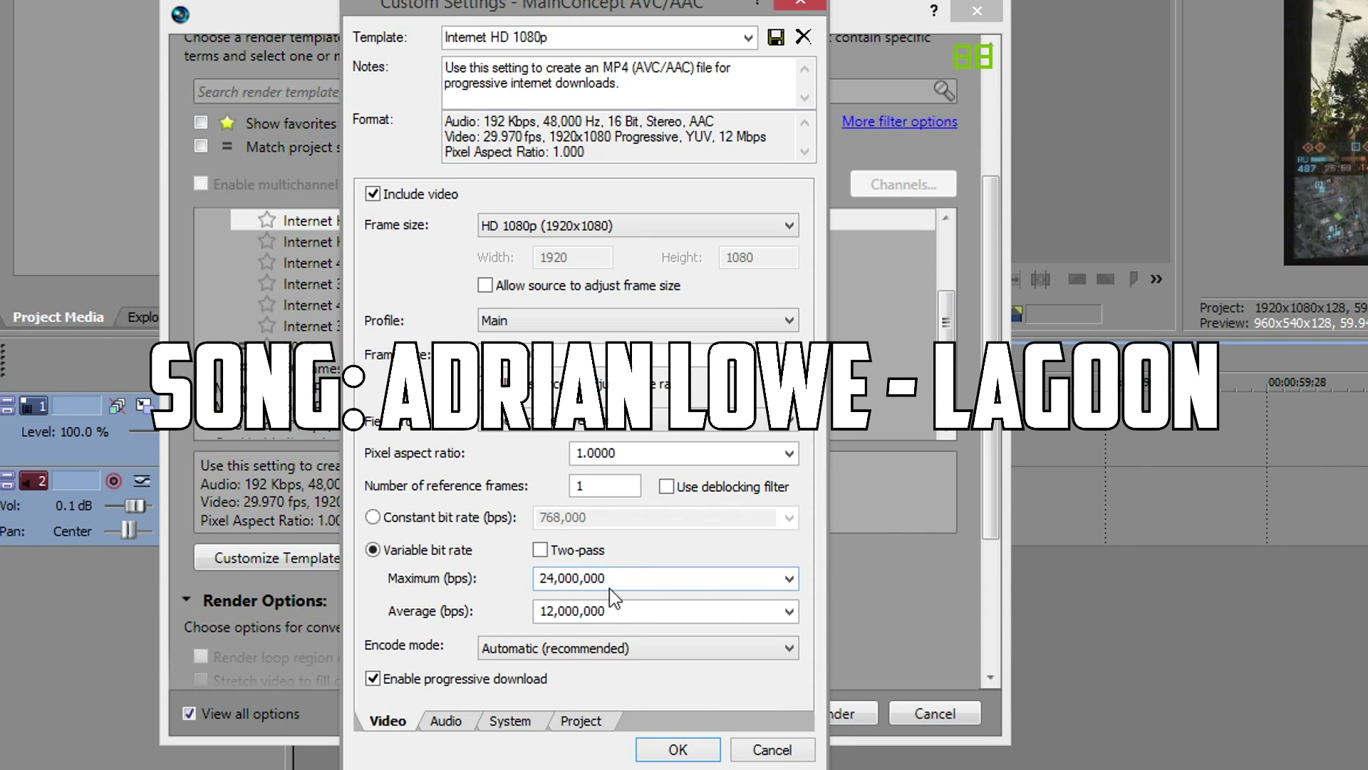
Set maximum and average bit rates to 50,000,000 bps
left_click(789, 580)
left_click(563, 721)
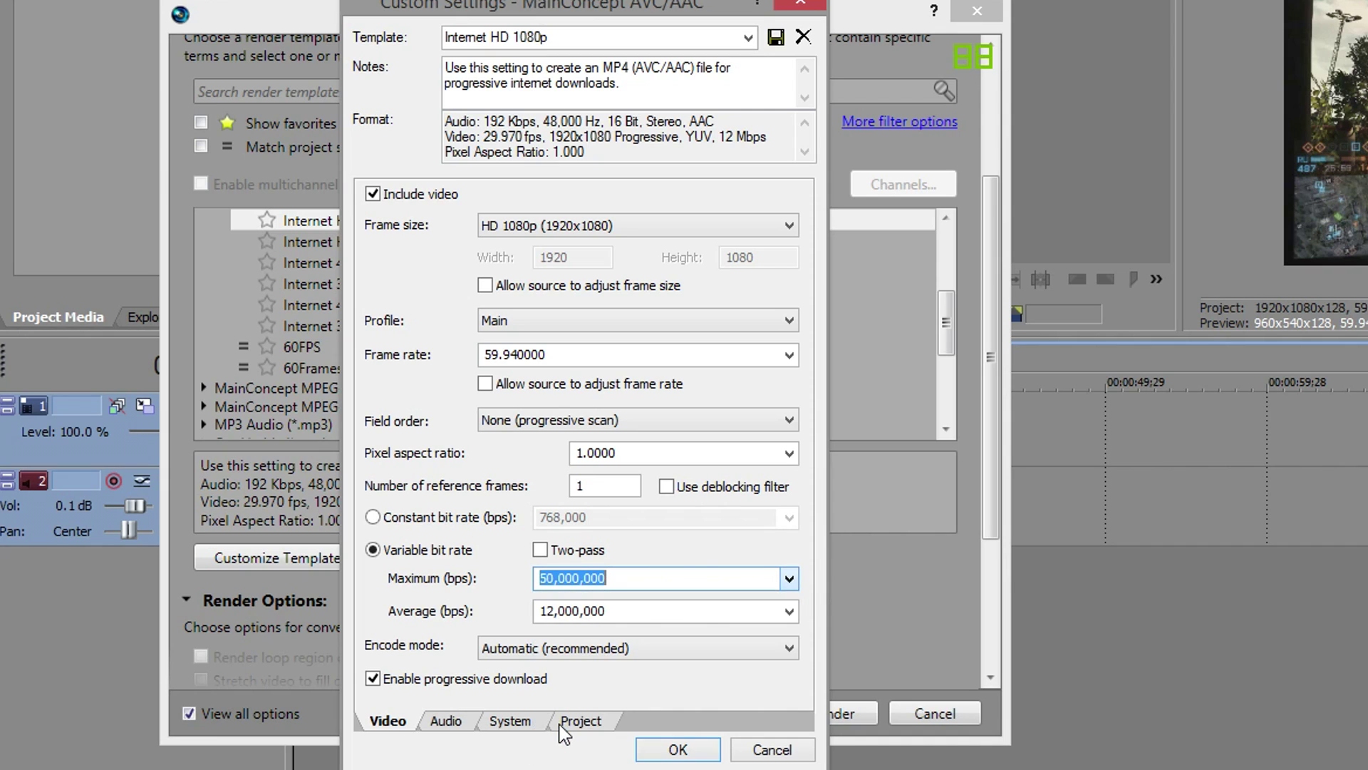
left_click(788, 614)
left_click(640, 730)
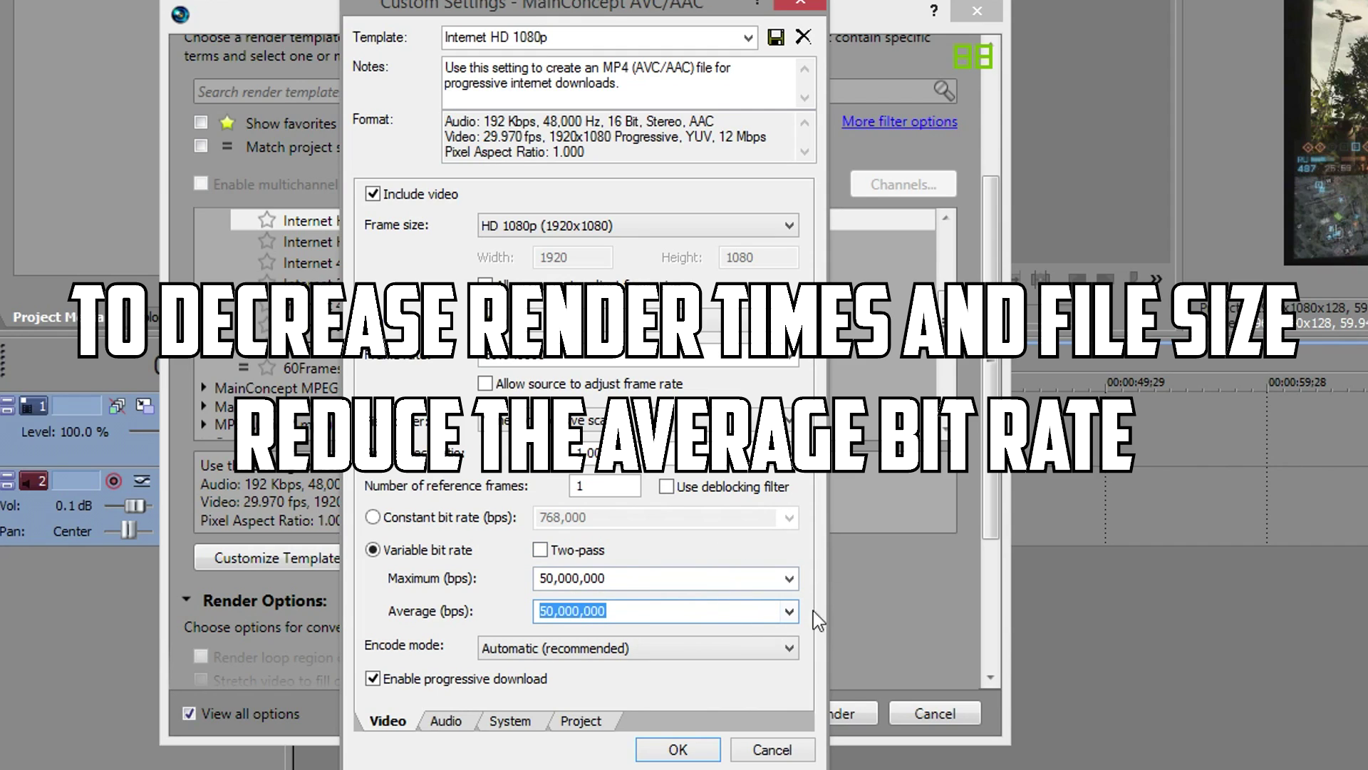
left_click(604, 649)
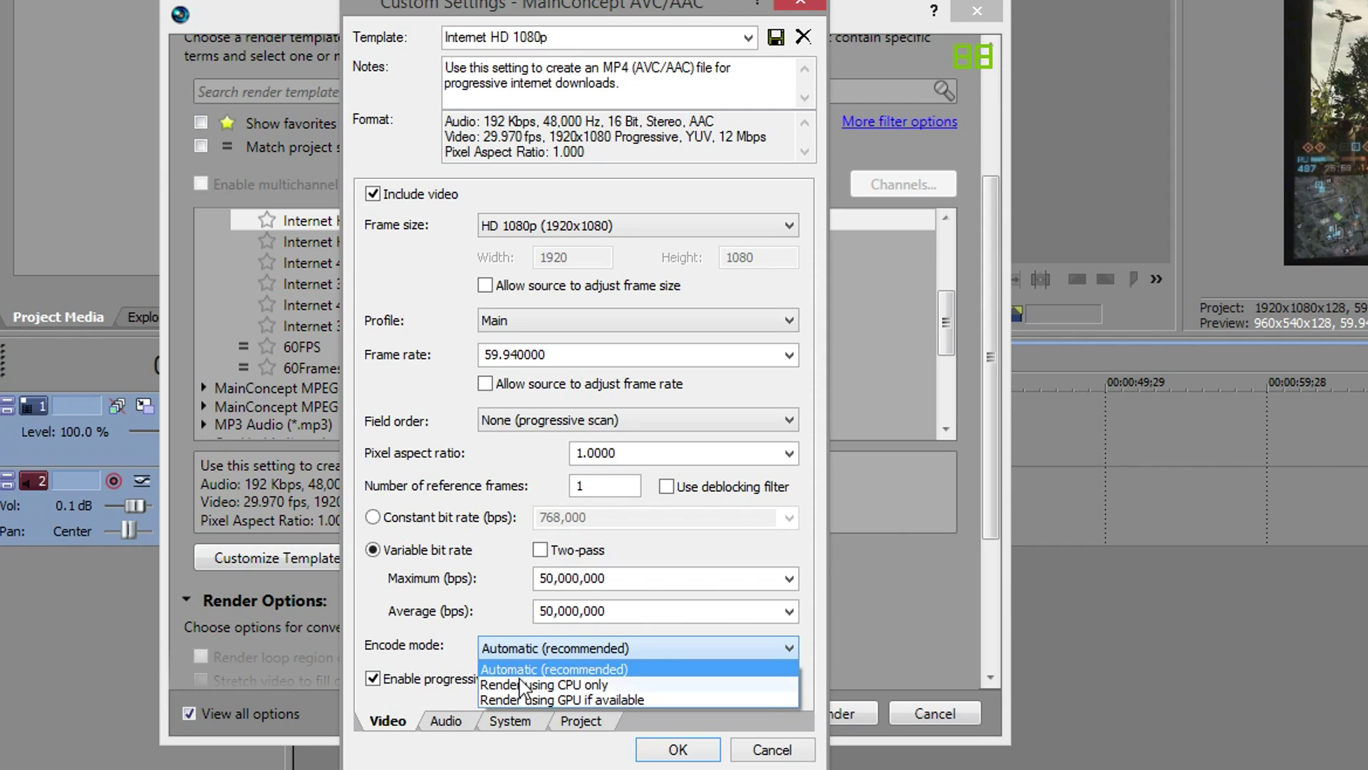
Set Encode mode to Render using CPU only
left_click(626, 684)
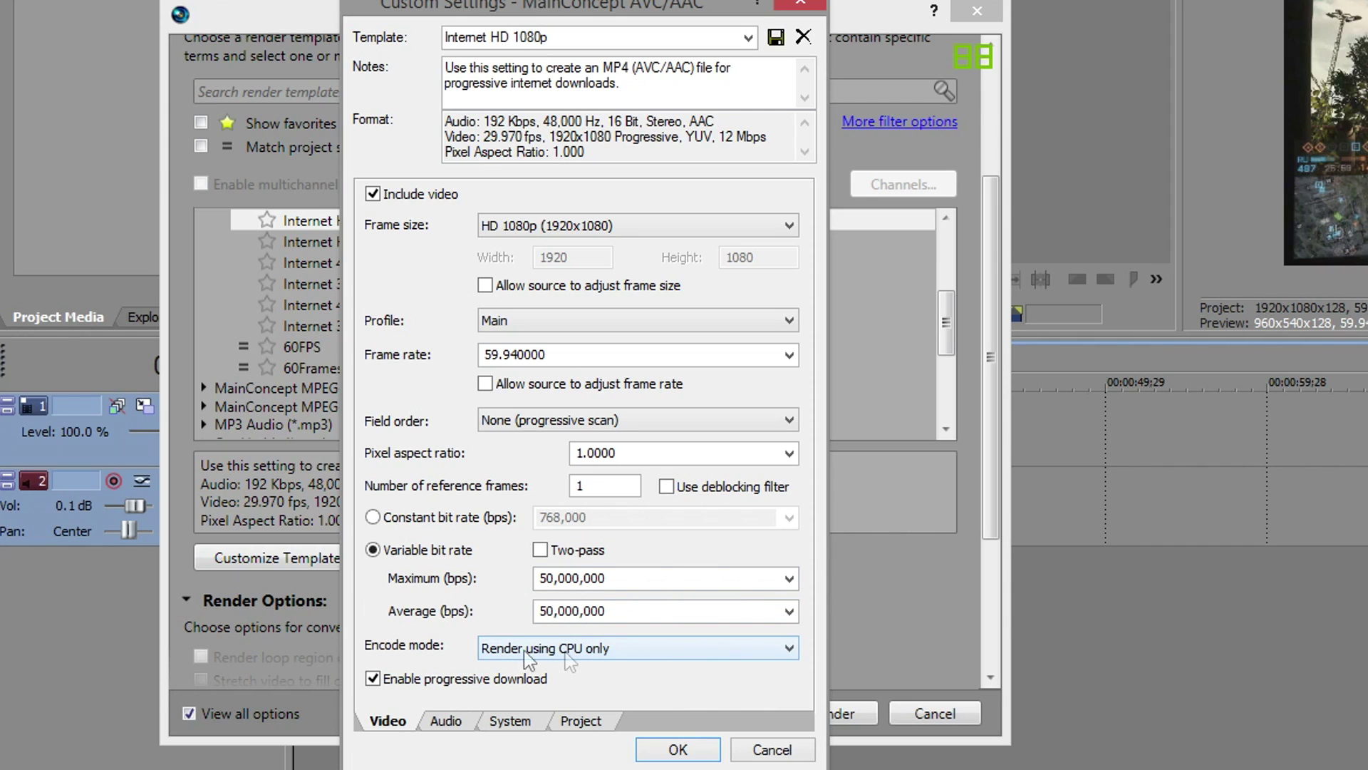
left_click(580, 649)
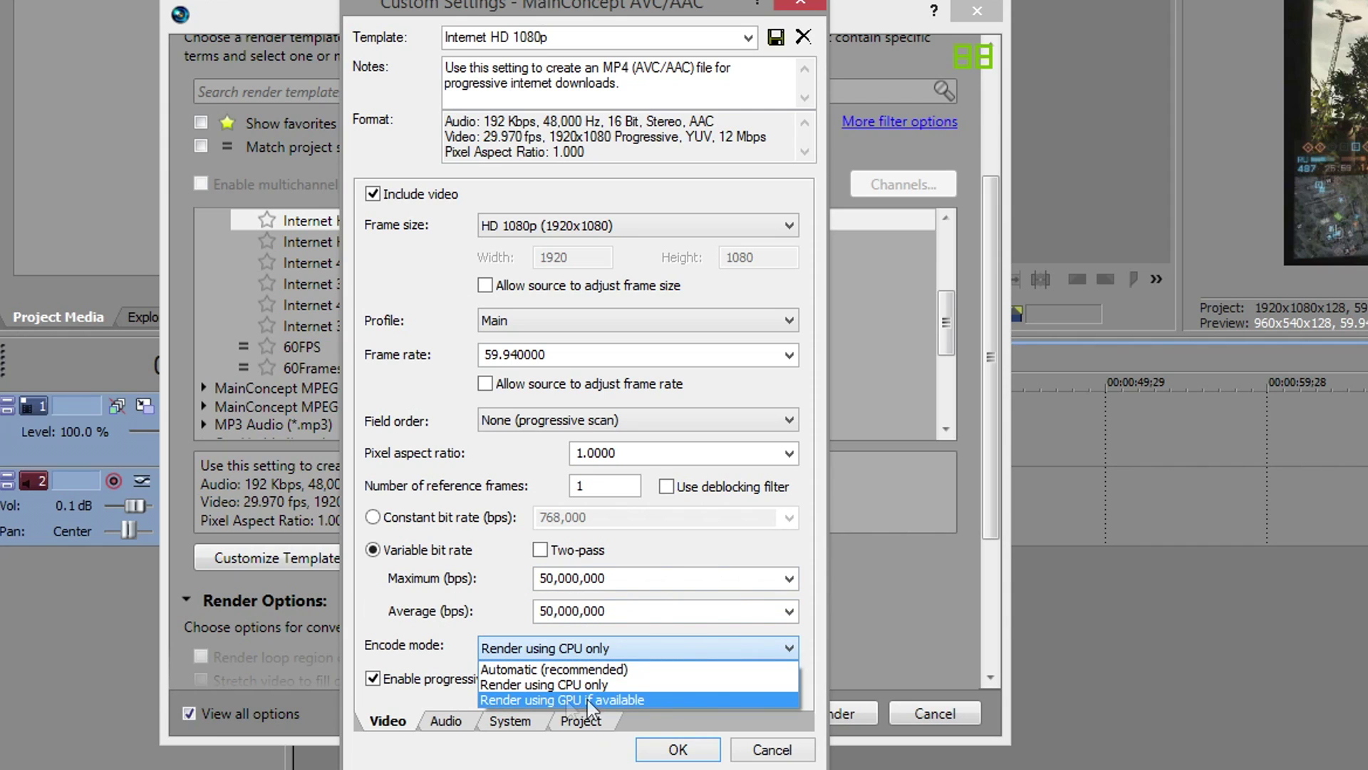
left_click(544, 686)
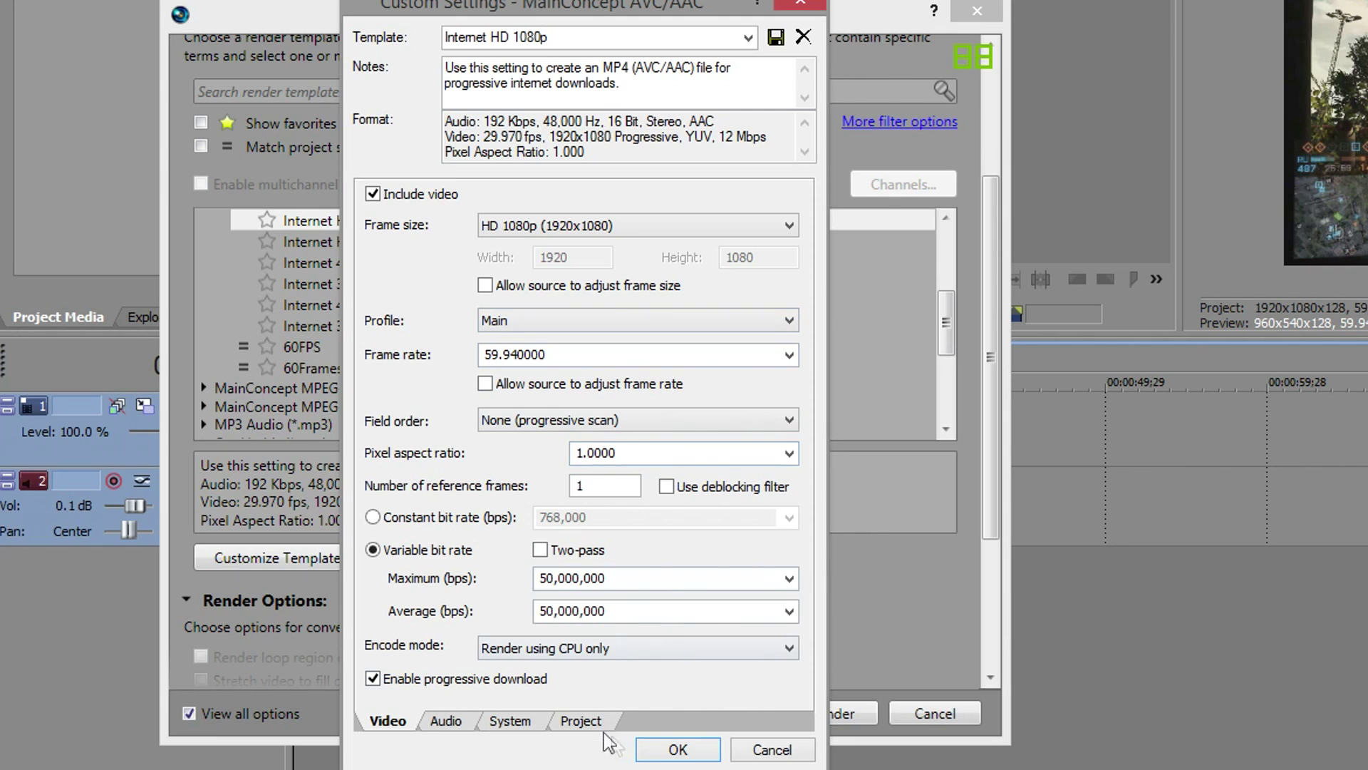
Reopen the custom settings, rename the template to 60Frames, and save it
left_click(677, 752)
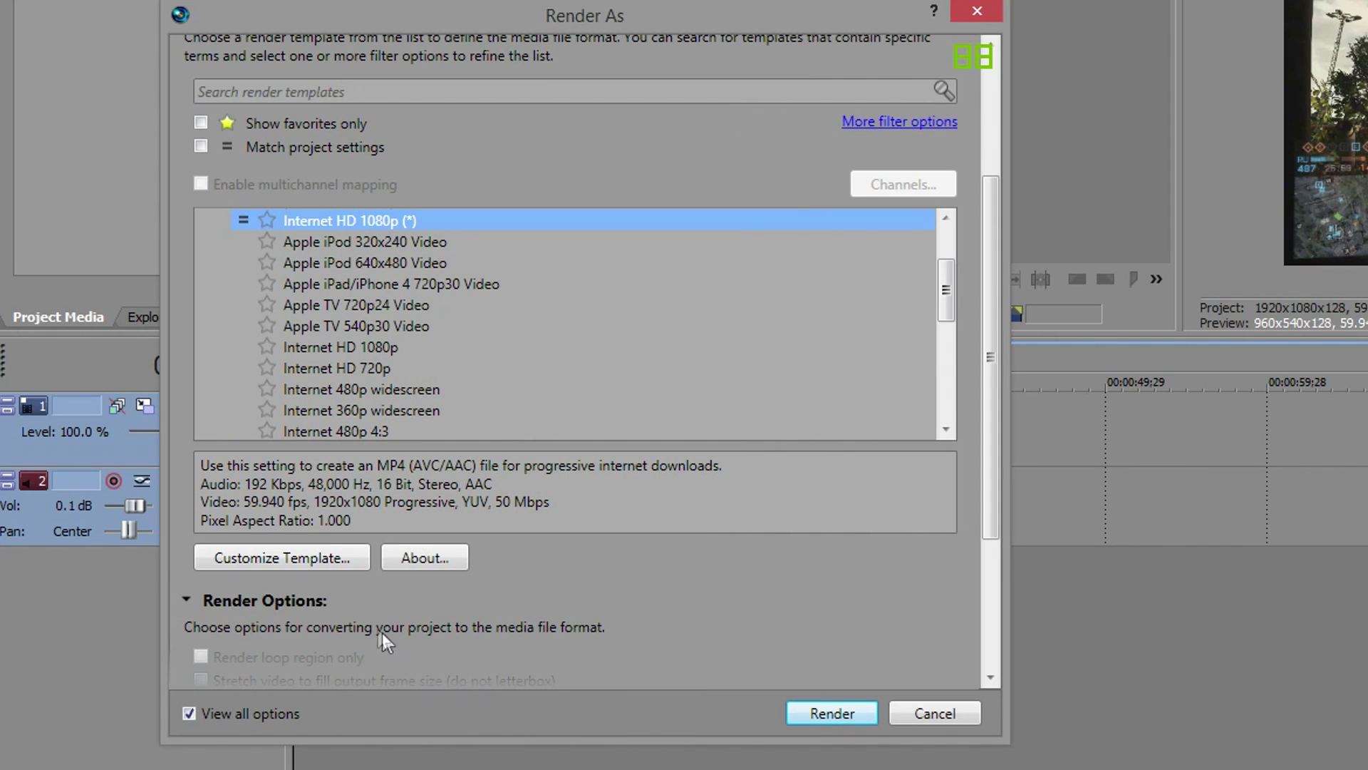
left_click(336, 556)
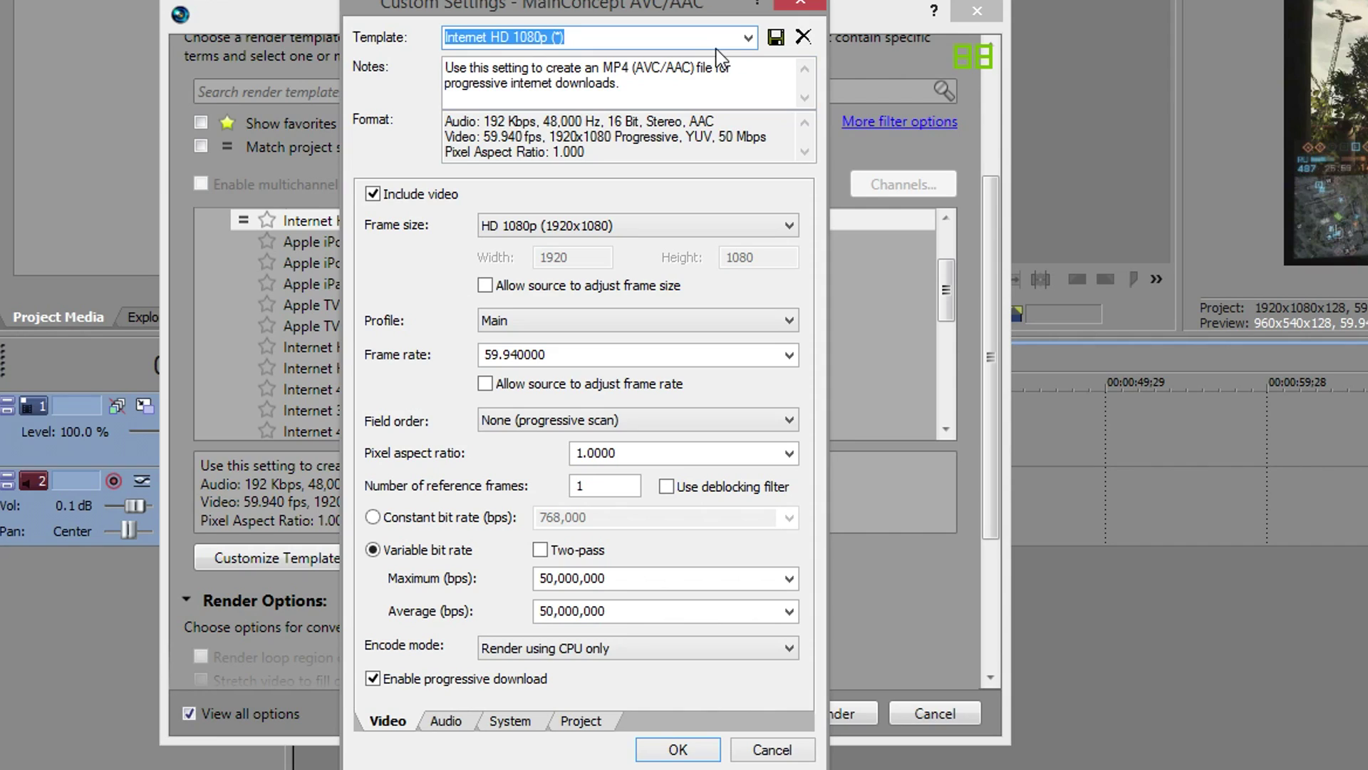
type("60Frames")
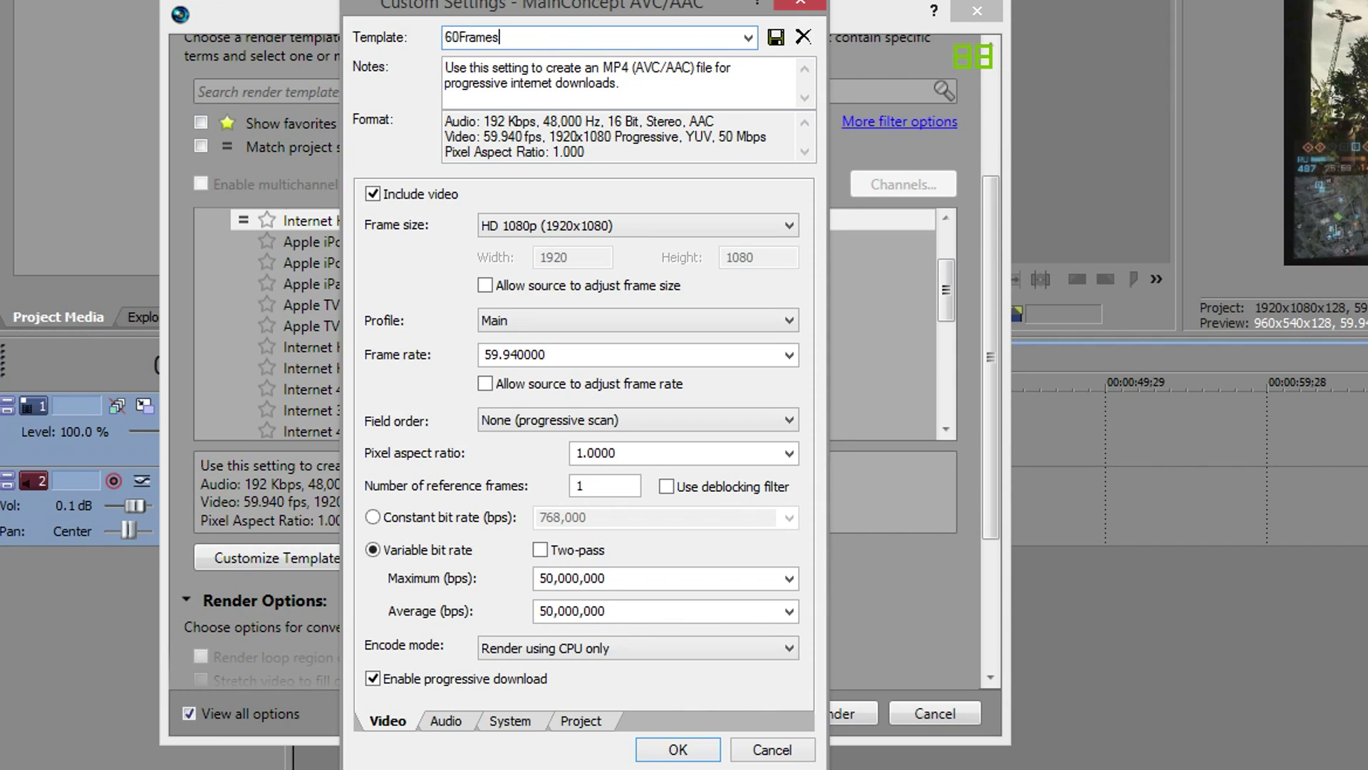
left_click(776, 37)
Keep 60Frames selected in Render As, move the window aside, and start rendering
left_click(677, 749)
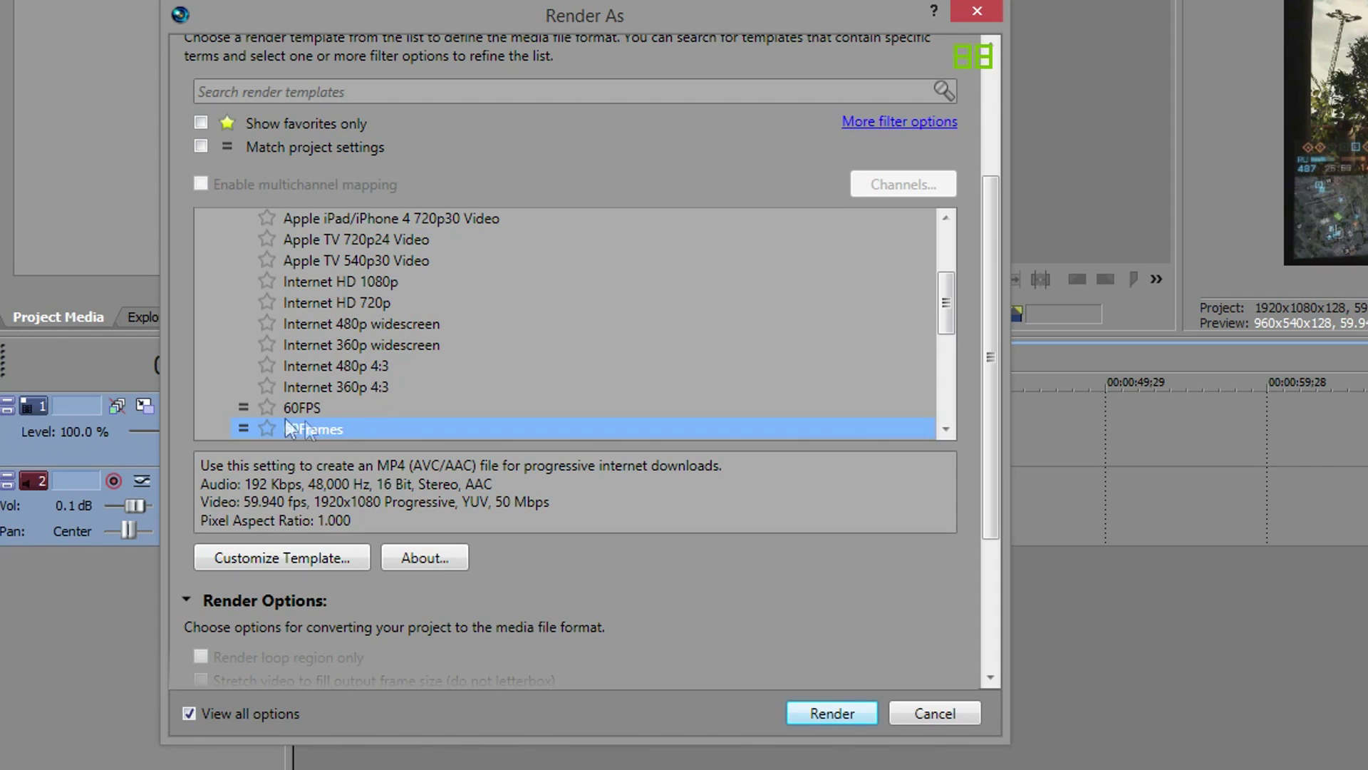
scroll(946, 299, "down", 1)
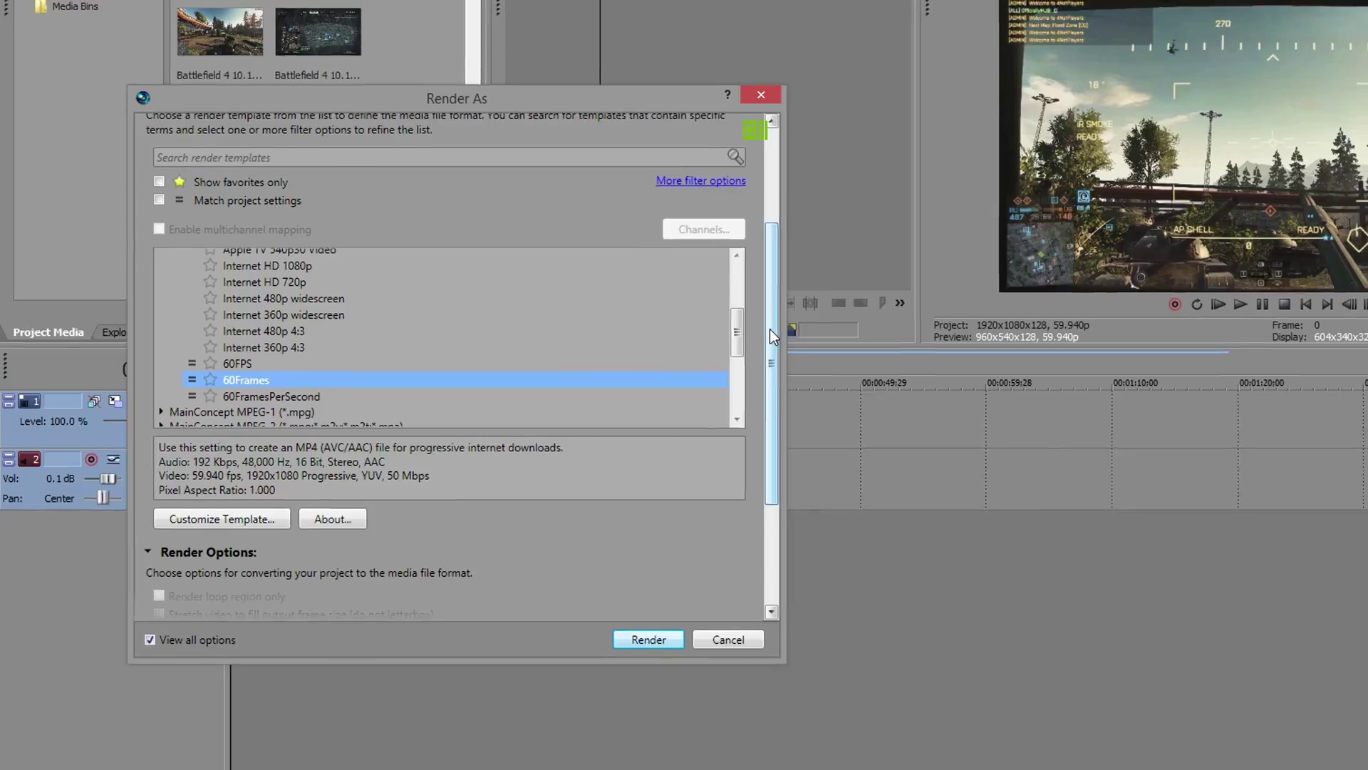
left_click_drag(875, 399, 876, 452)
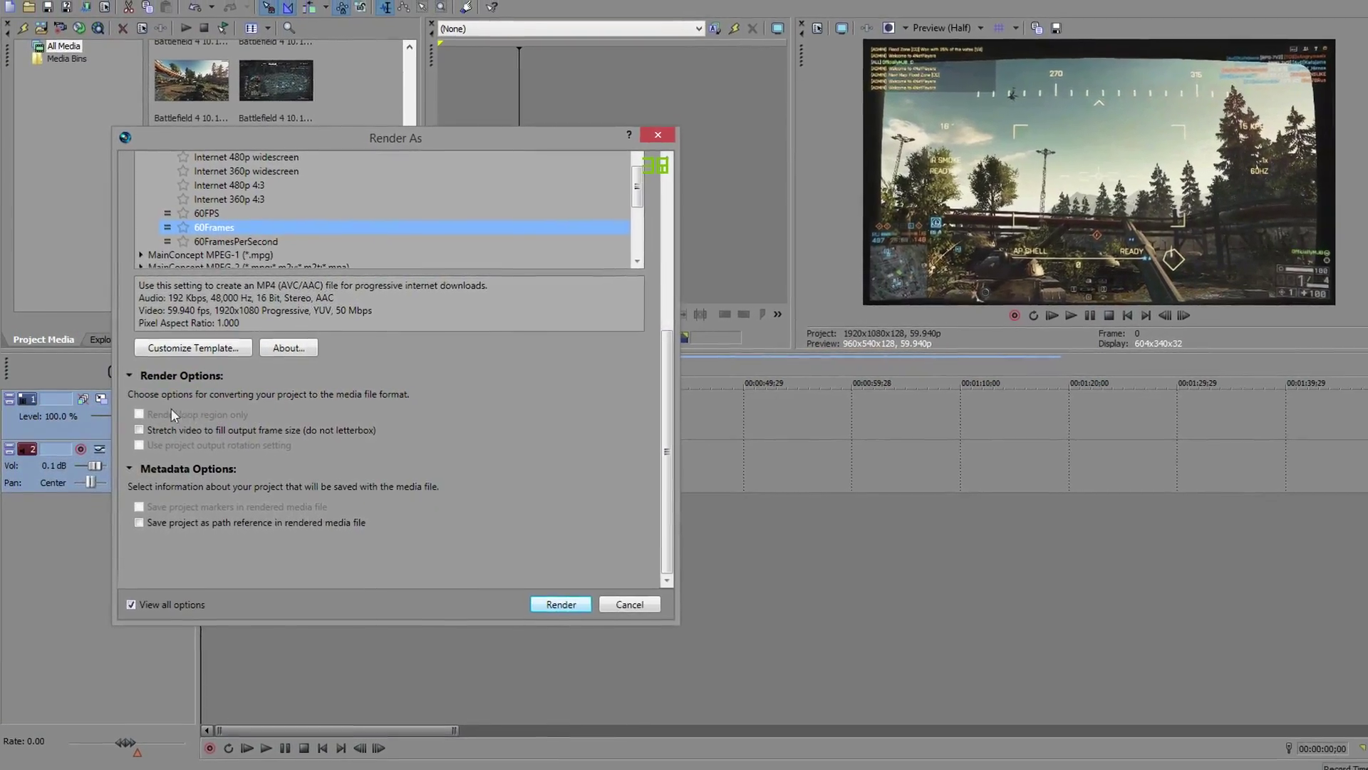
left_click_drag(481, 148, 428, 47)
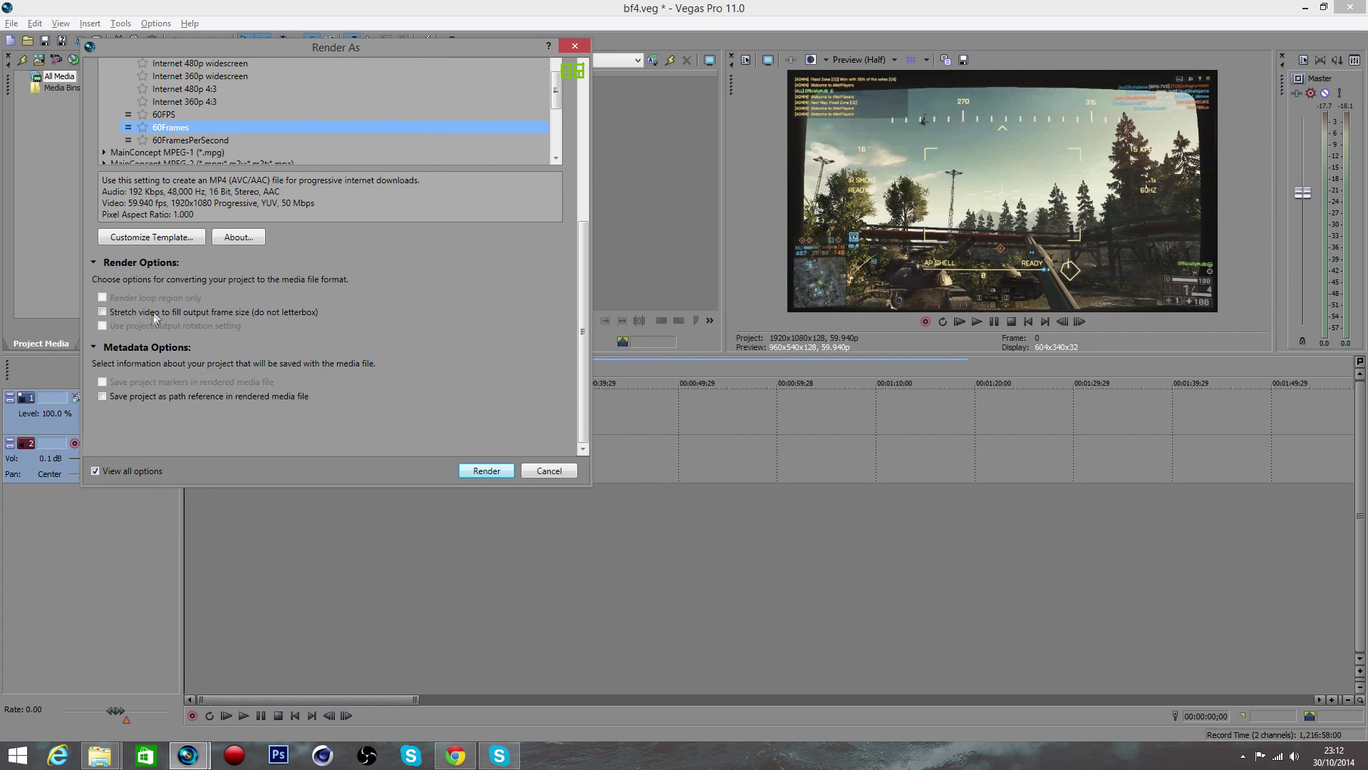
left_click(495, 469)
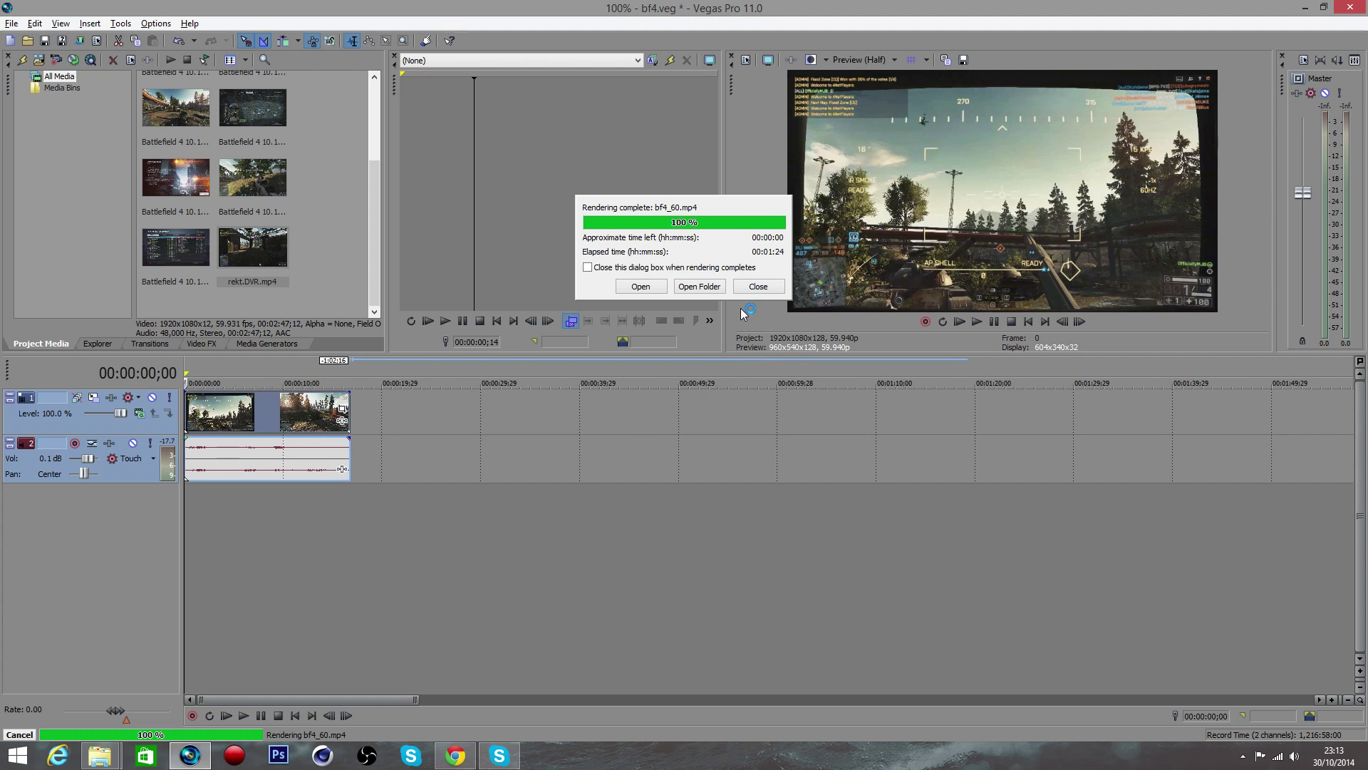
Open the folder containing the finished bf4_60 render
left_click(699, 286)
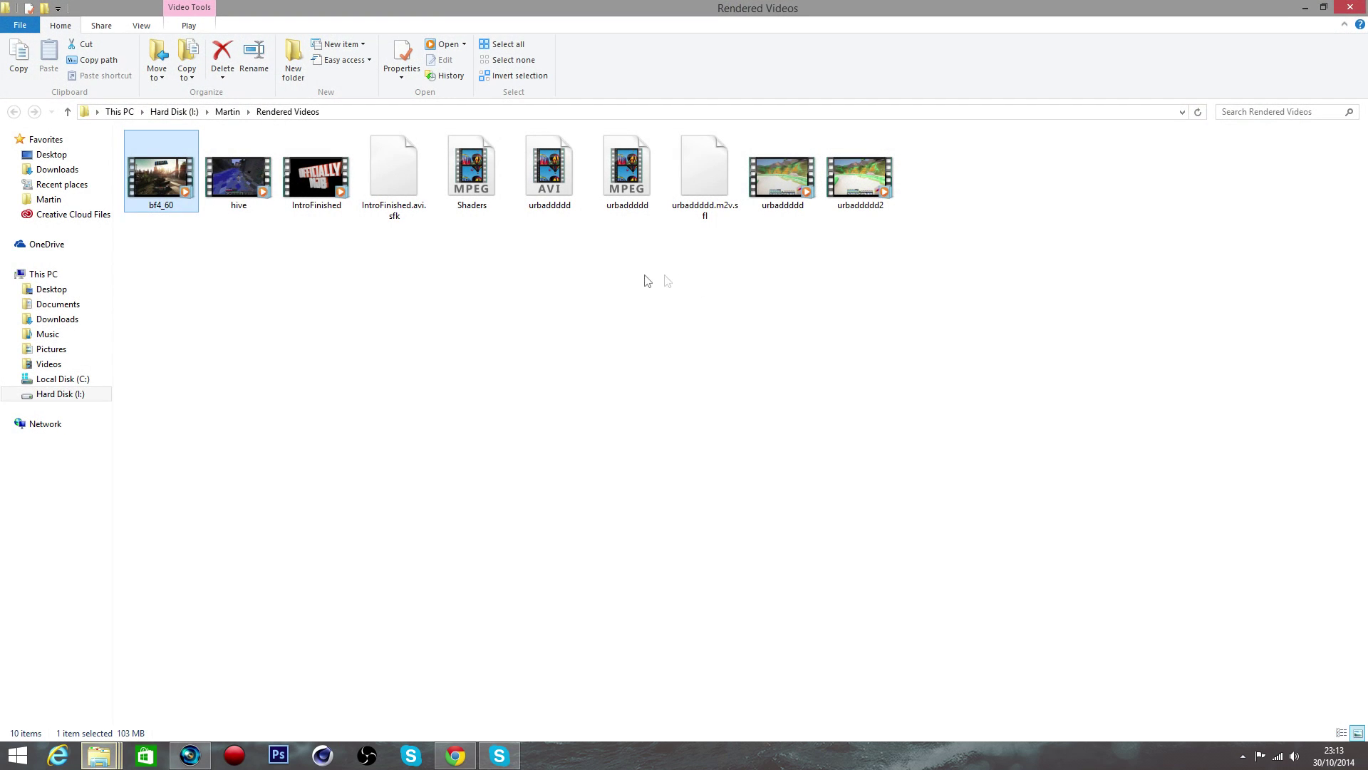
Check the bf4_60 file's Properties details to confirm 1920x1080 at 59 frames/second
right_click(174, 202)
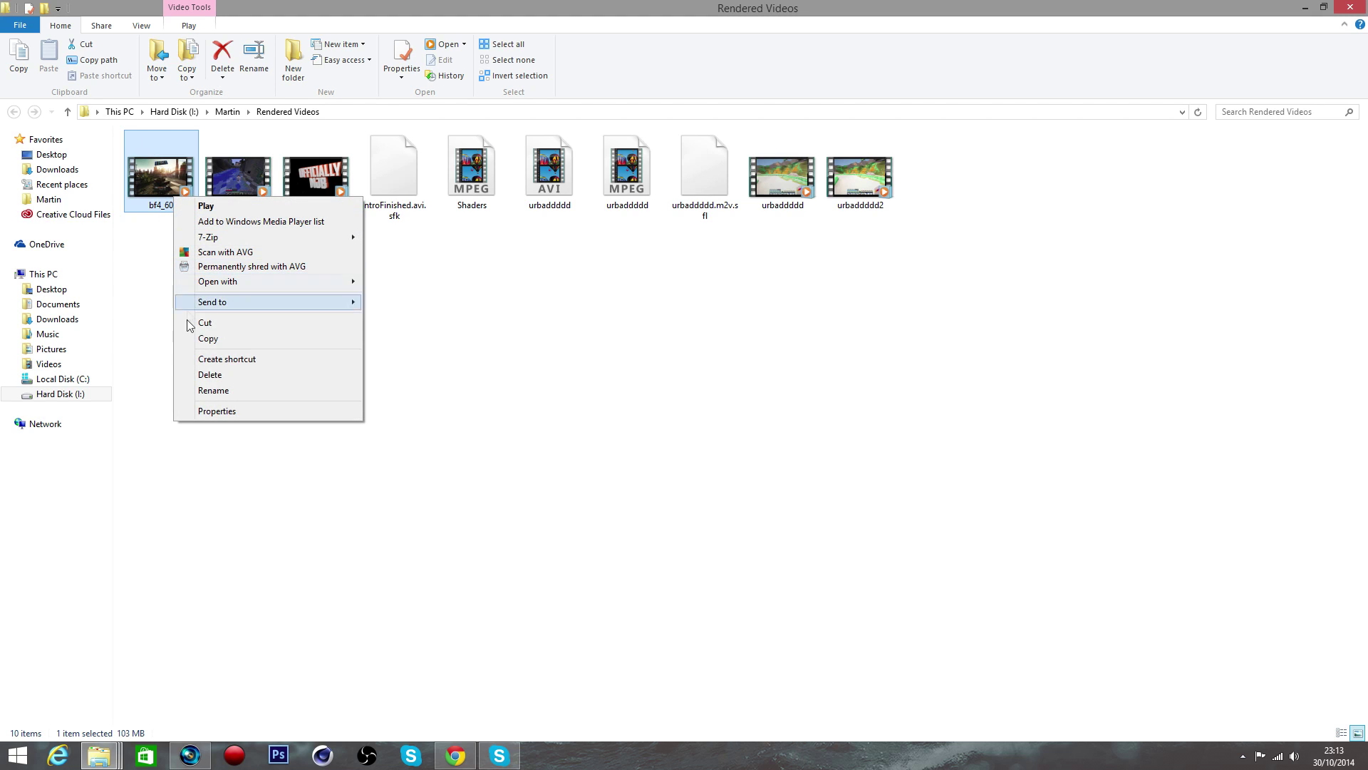
left_click(228, 413)
left_click(273, 233)
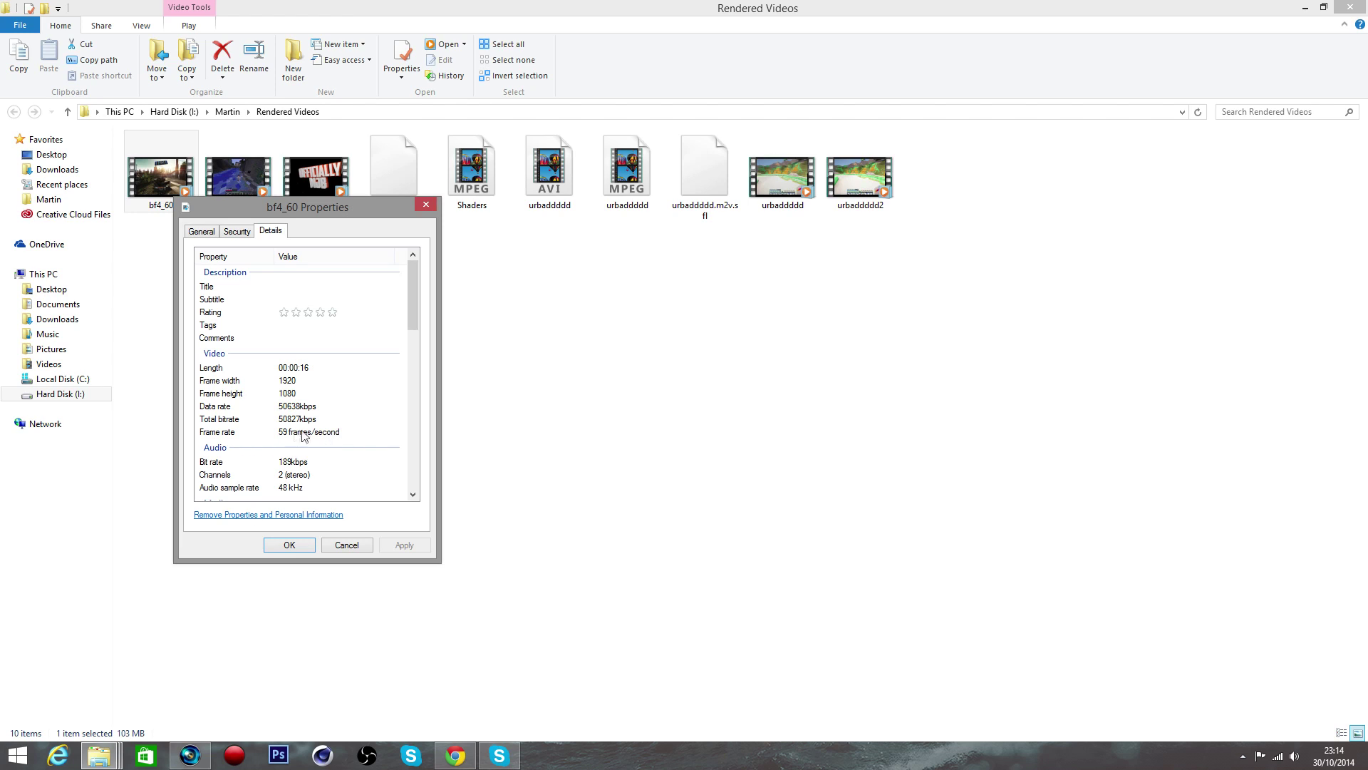
left_click(314, 544)
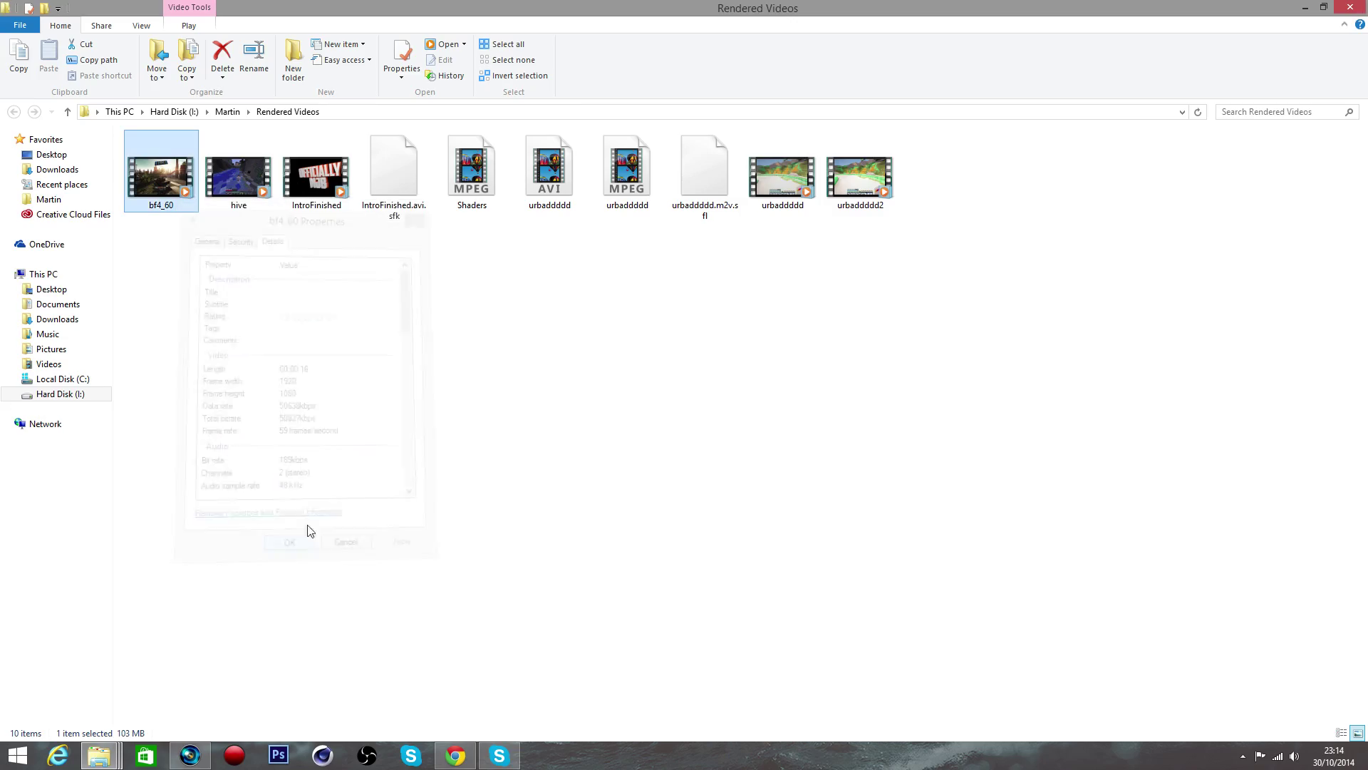
double_click(174, 178)
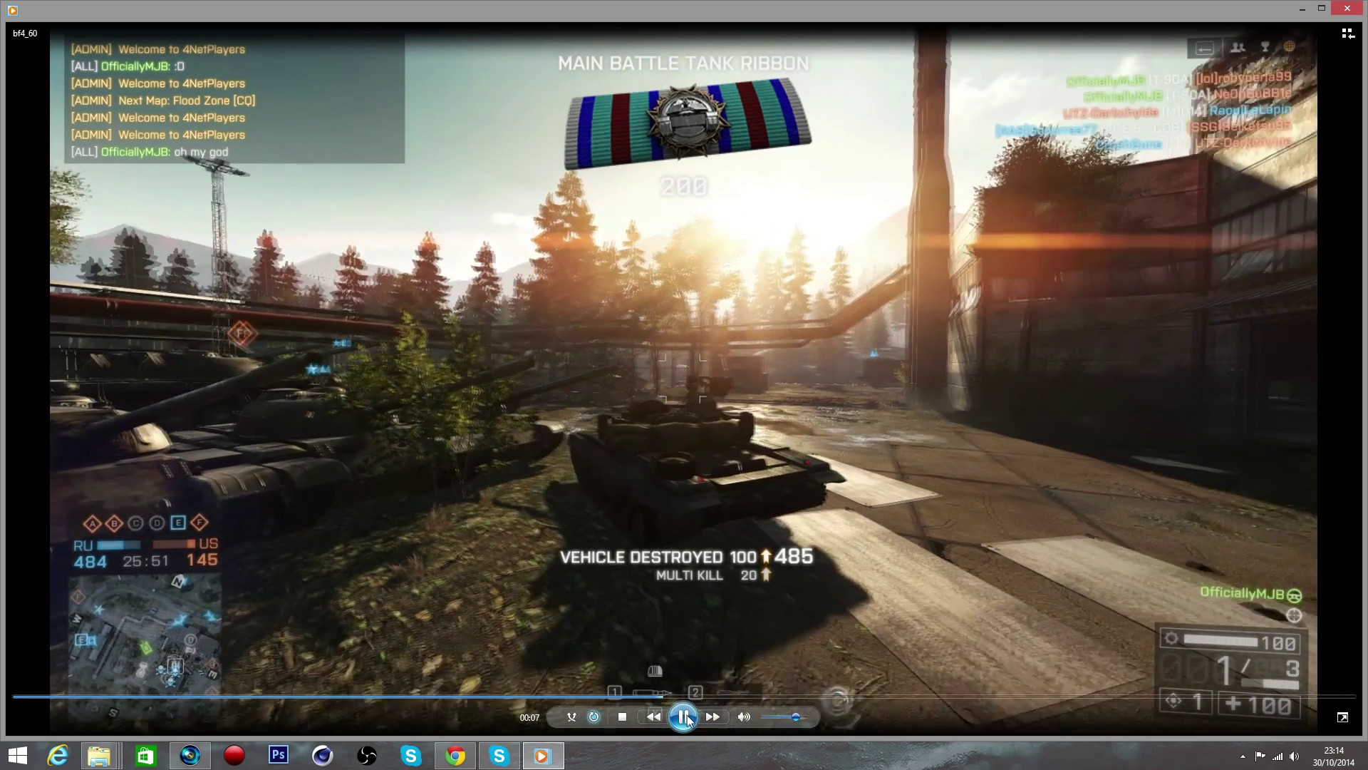
left_click(686, 717)
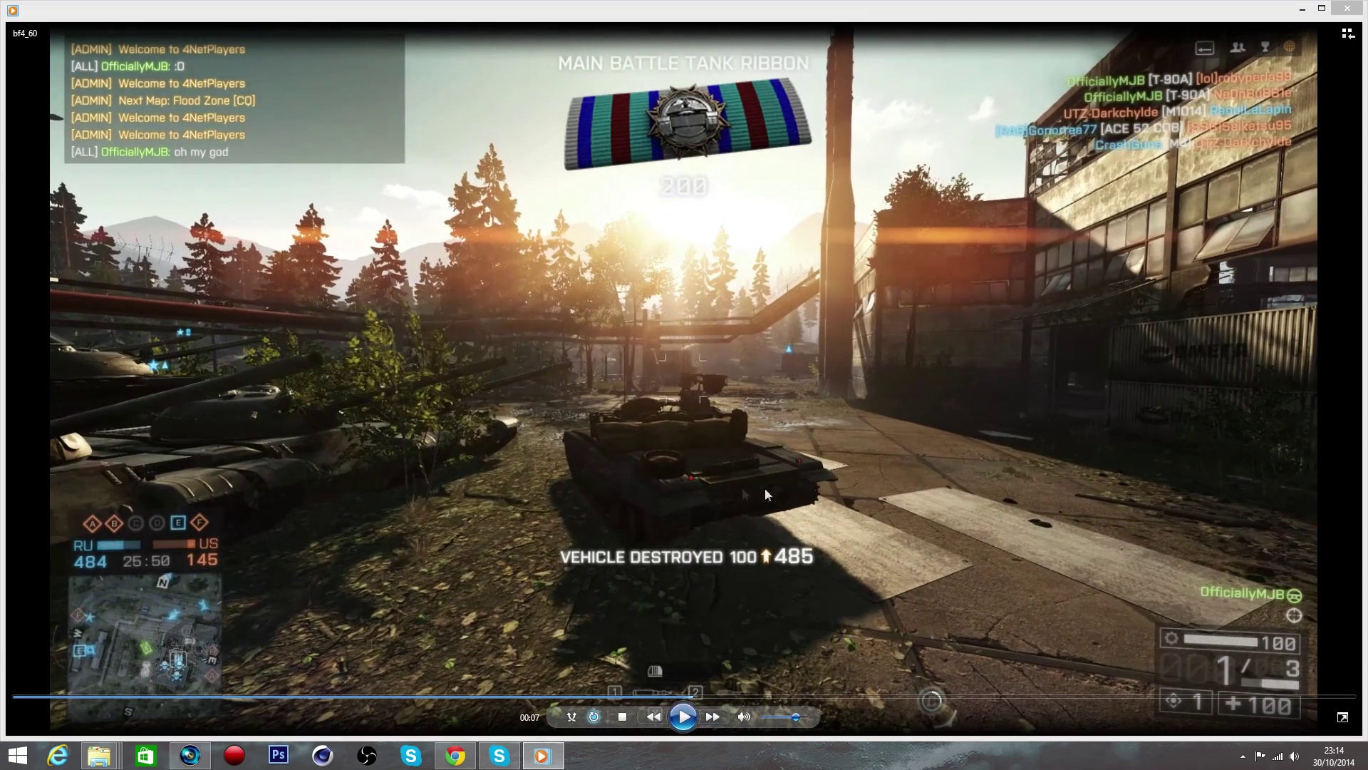
left_click(1347, 8)
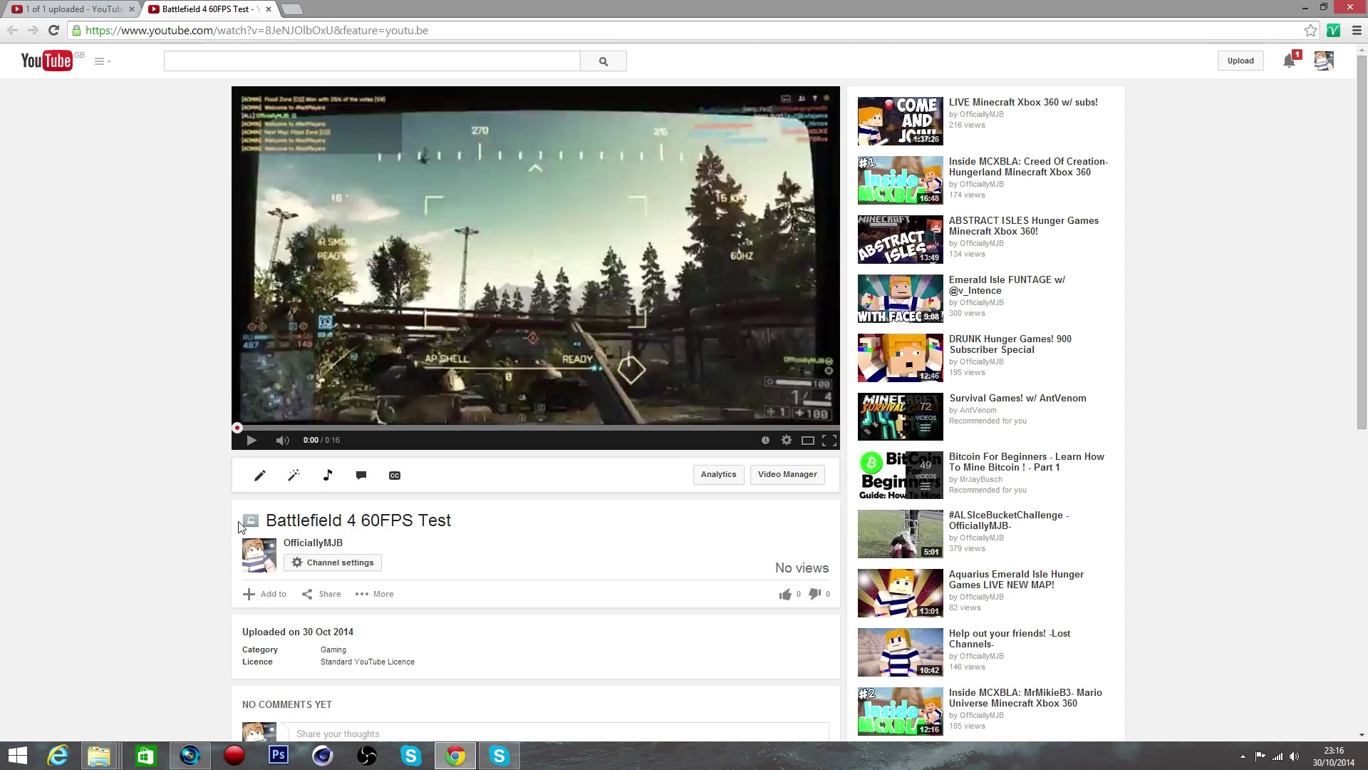
Play 'Battlefield 4 60FPS Test' to 0:03, pause, and view its quality options (Auto 360p)
mouse_move(285, 527)
left_click(368, 315)
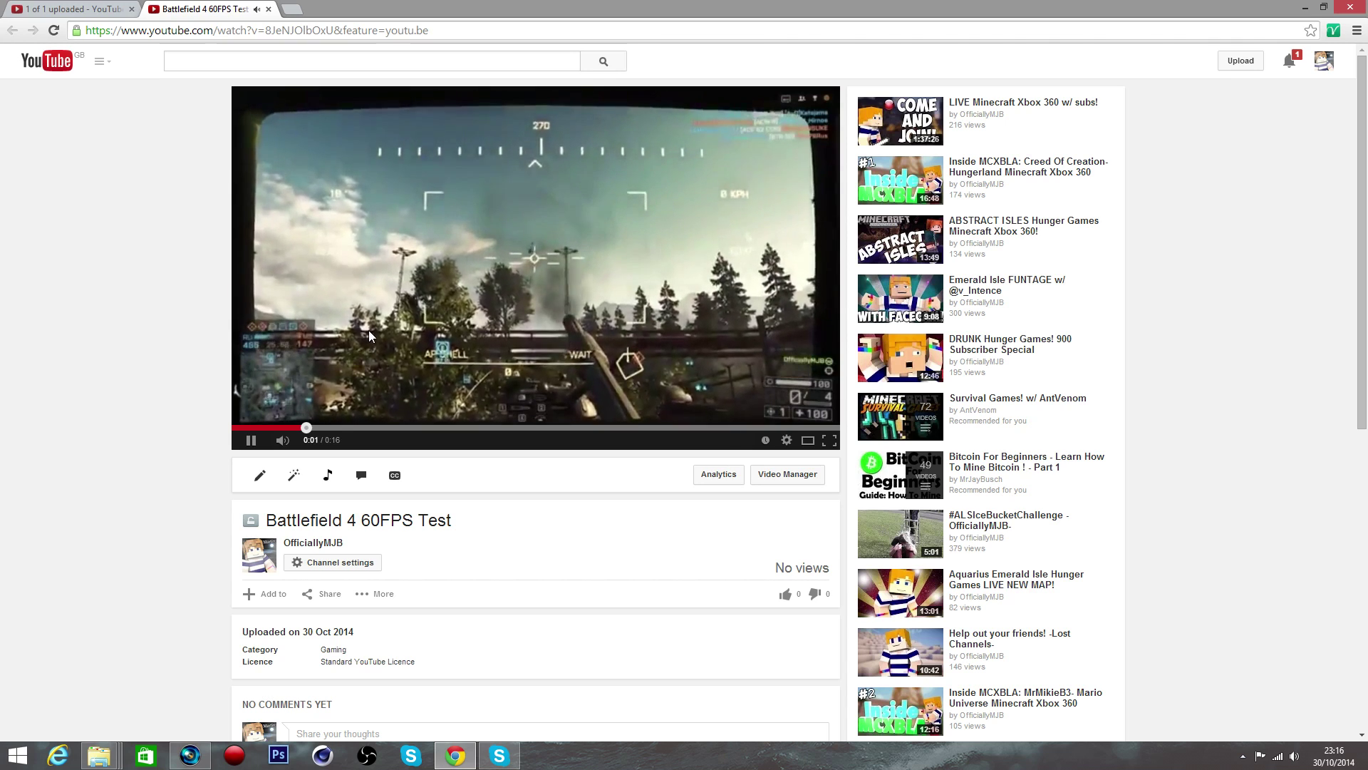
left_click(370, 311)
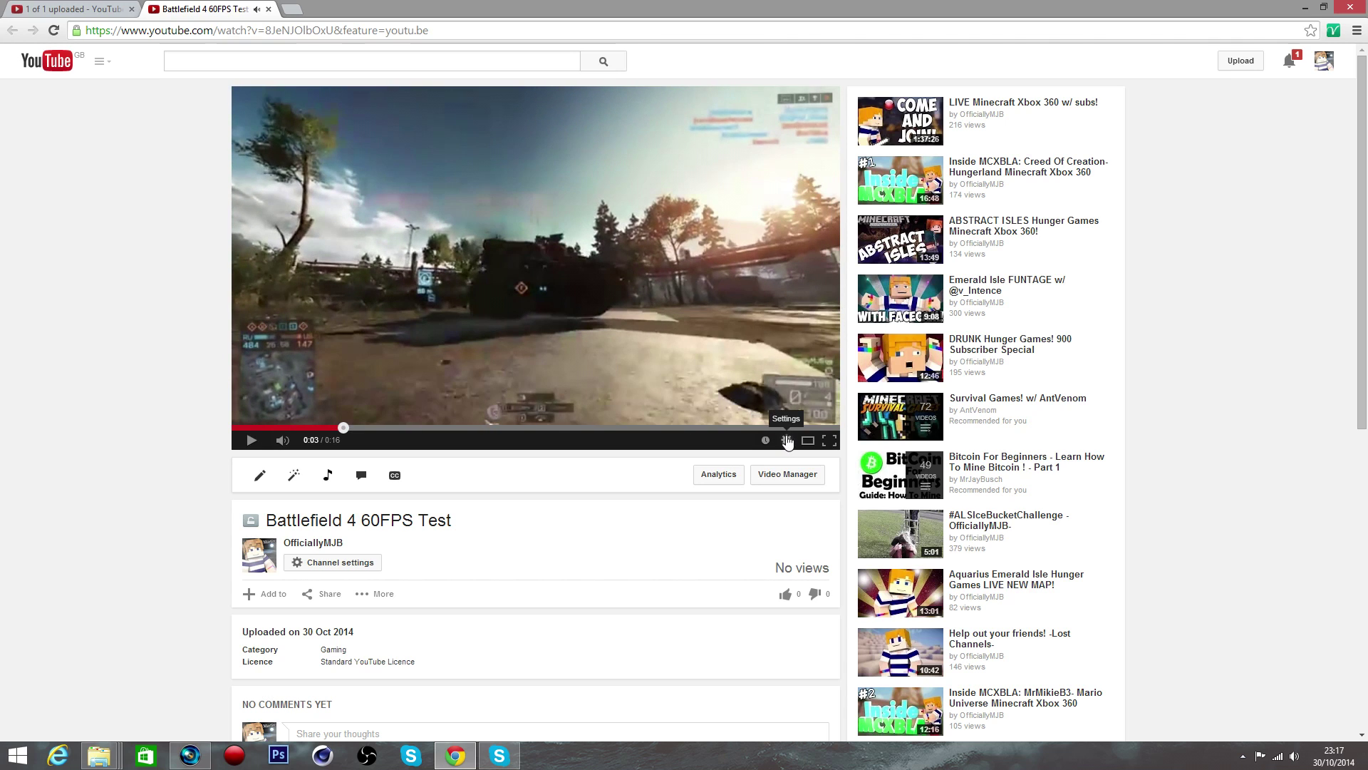
left_click(787, 442)
left_click(796, 412)
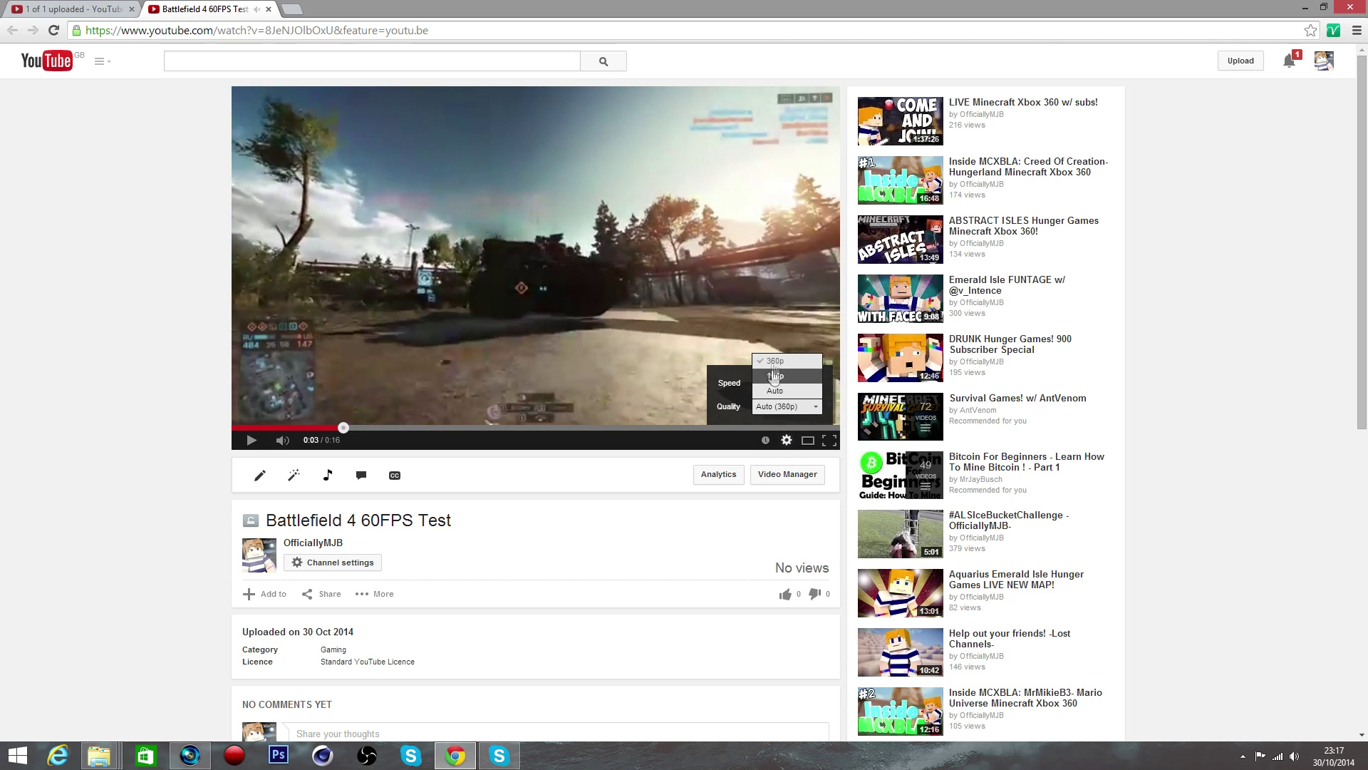